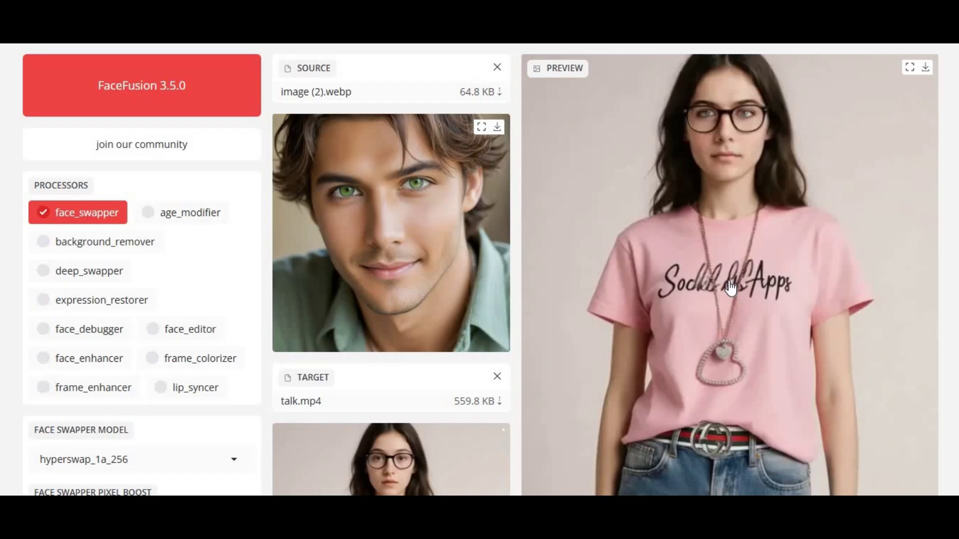
Step: Look through the FaceFusion 3.5.0 interface, from processors and source and target previews to output, face selector, mask and detector settings
scroll(730, 287, "down", 3)
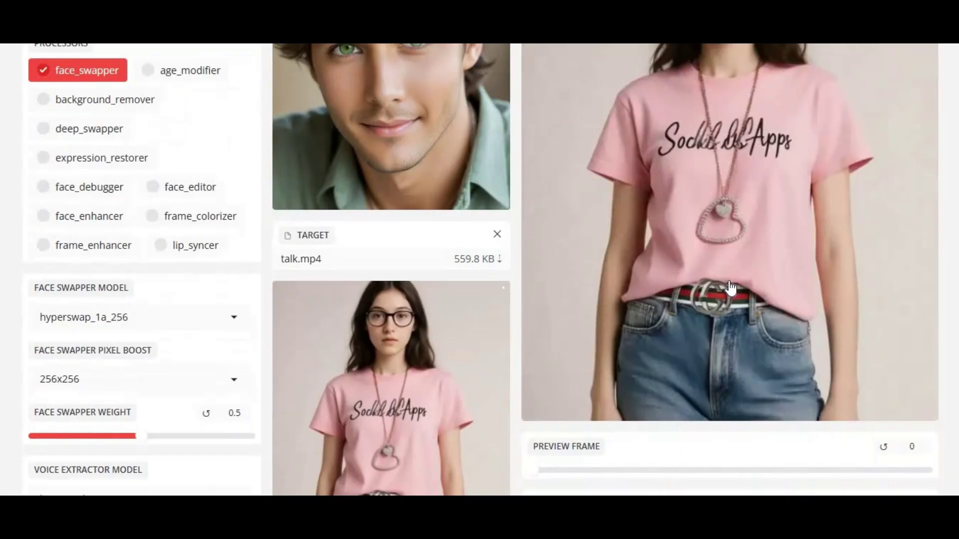
scroll(731, 288, "down", 3)
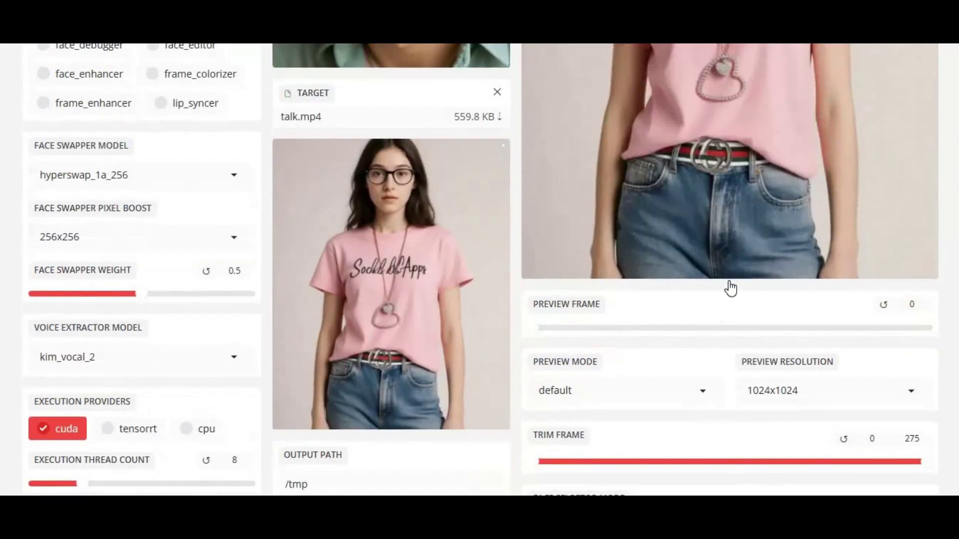
scroll(730, 288, "down", 7)
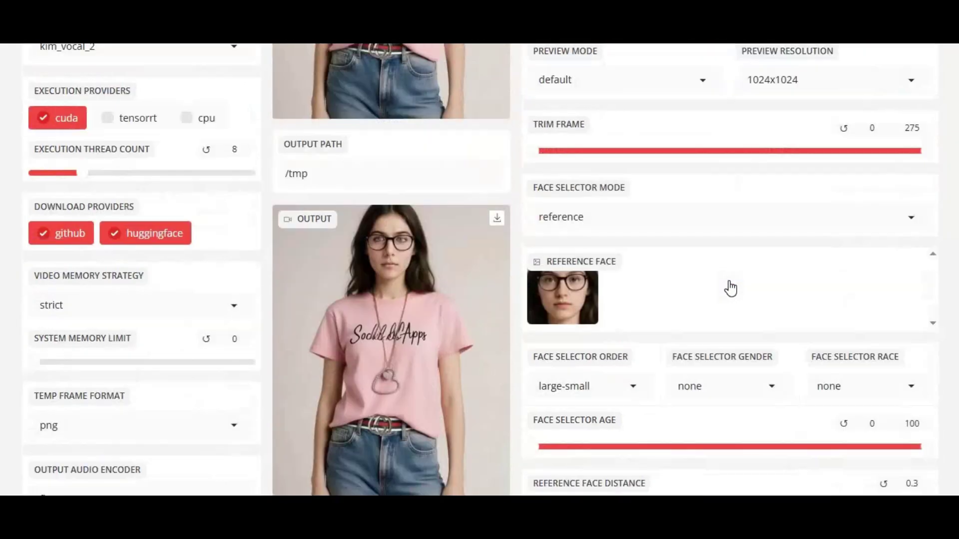
scroll(730, 288, "down", 3)
scroll(730, 288, "up", 5)
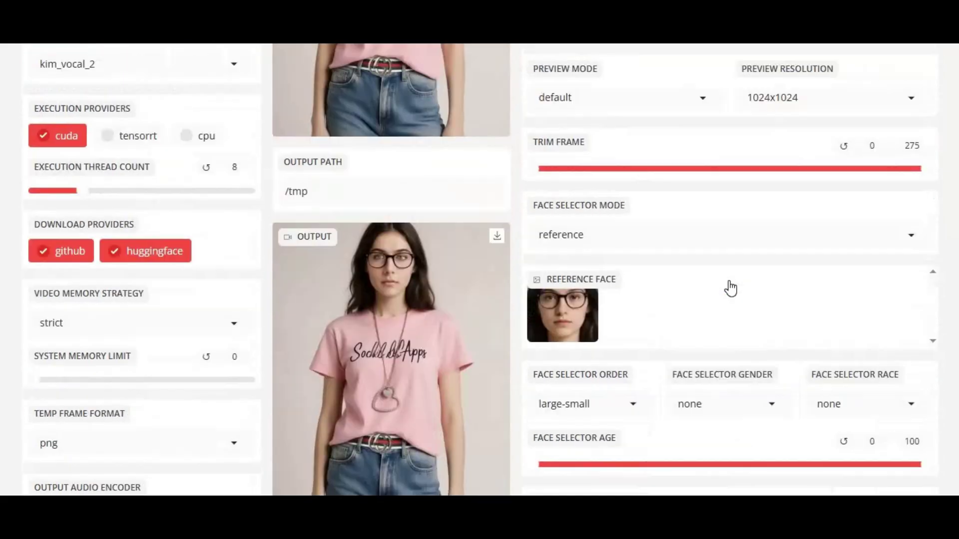
scroll(731, 289, "down", 12)
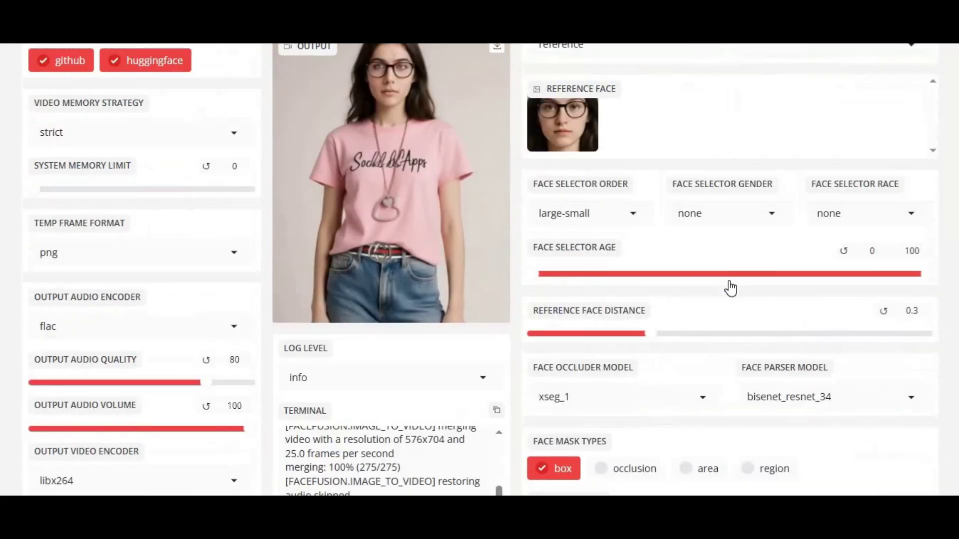
scroll(730, 289, "down", 3)
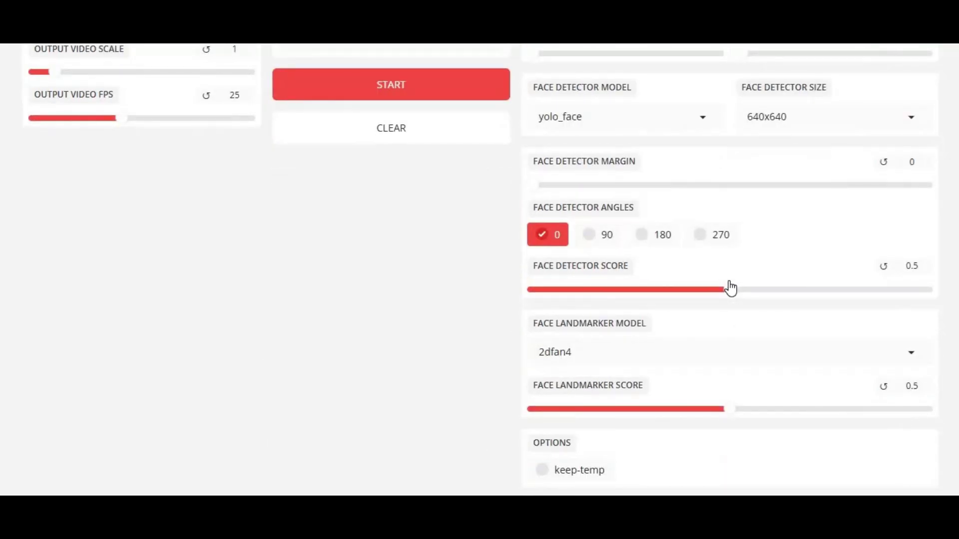
scroll(730, 289, "up", 10)
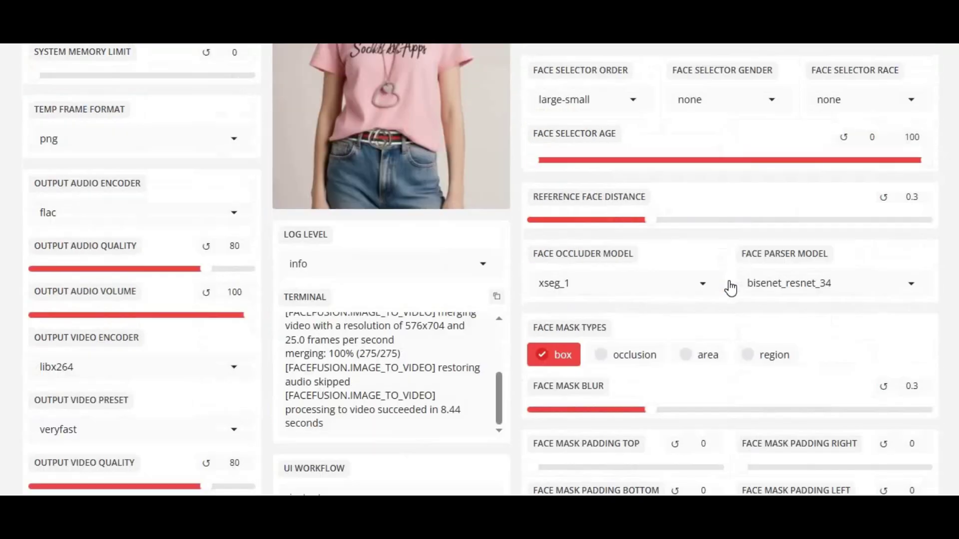
scroll(731, 288, "up", 14)
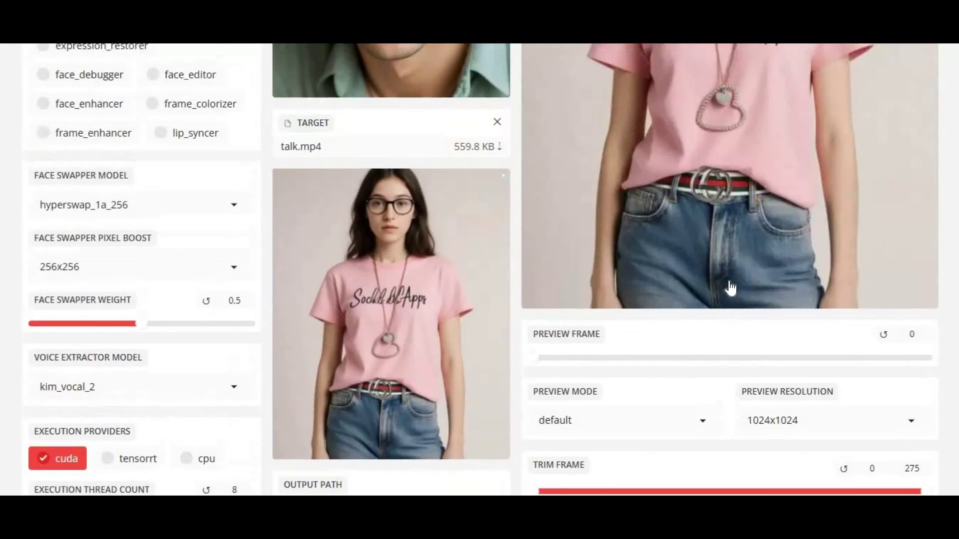
scroll(730, 288, "up", 2)
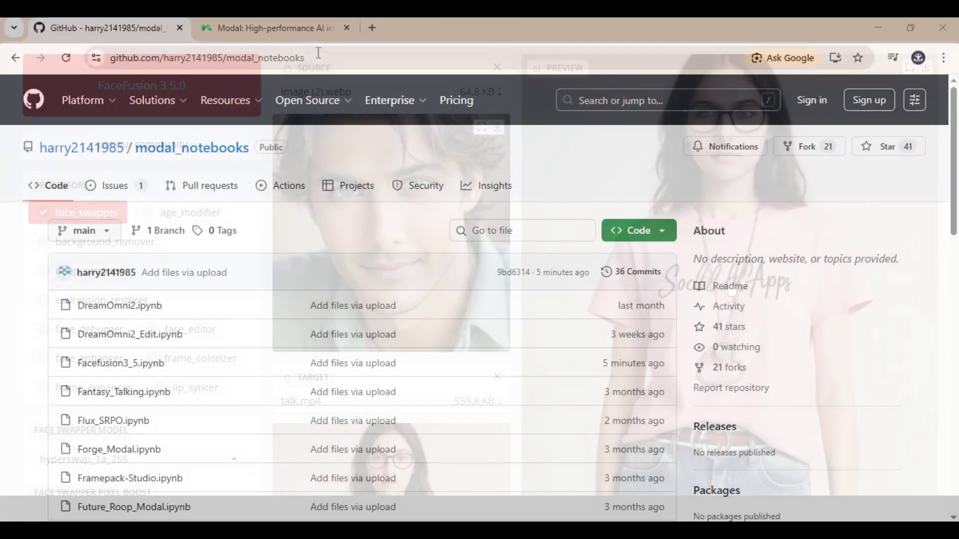
Step: Open the Facefusion3_5.ipynb notebook from the modal_notebooks repository on GitHub
left_click(128, 58)
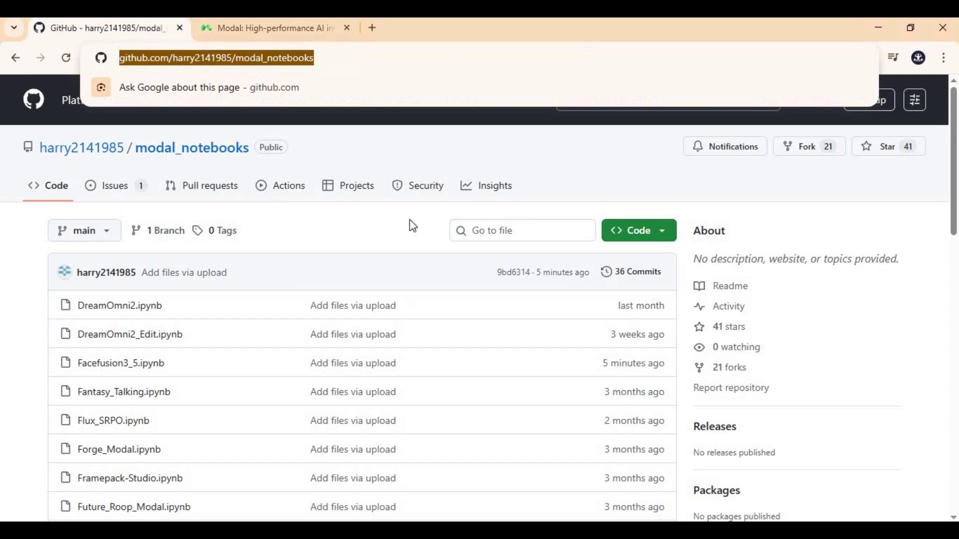
scroll(435, 250, "down", 3)
scroll(449, 265, "down", 5)
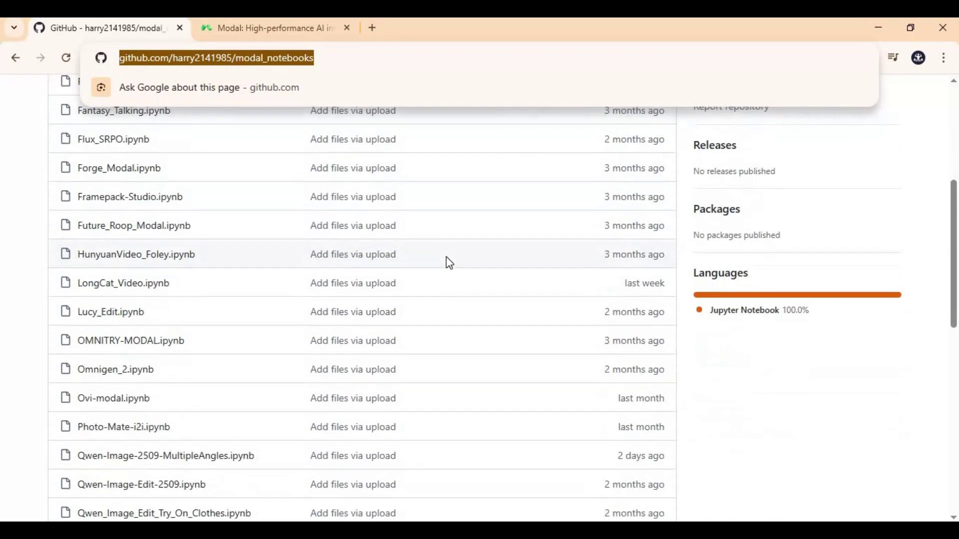
scroll(450, 264, "up", 6)
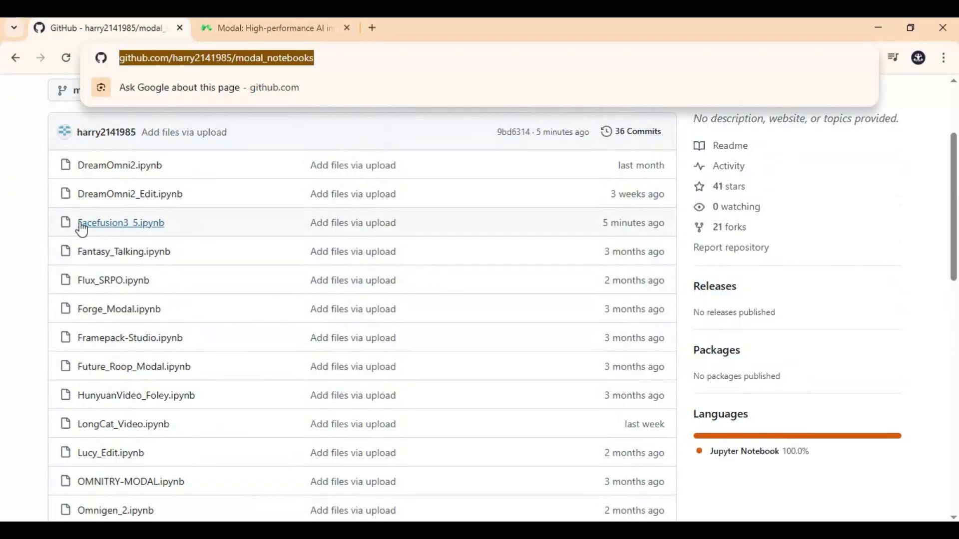
left_click(112, 223)
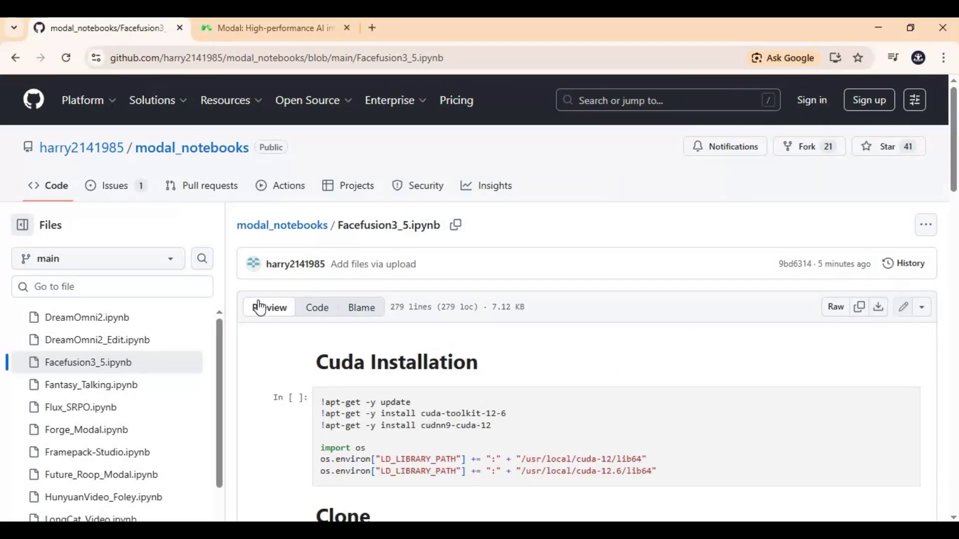
Step: Switch to the Modal website and open the Notebooks section of the dashboard
left_click(273, 29)
left_click(262, 59)
left_click(174, 384)
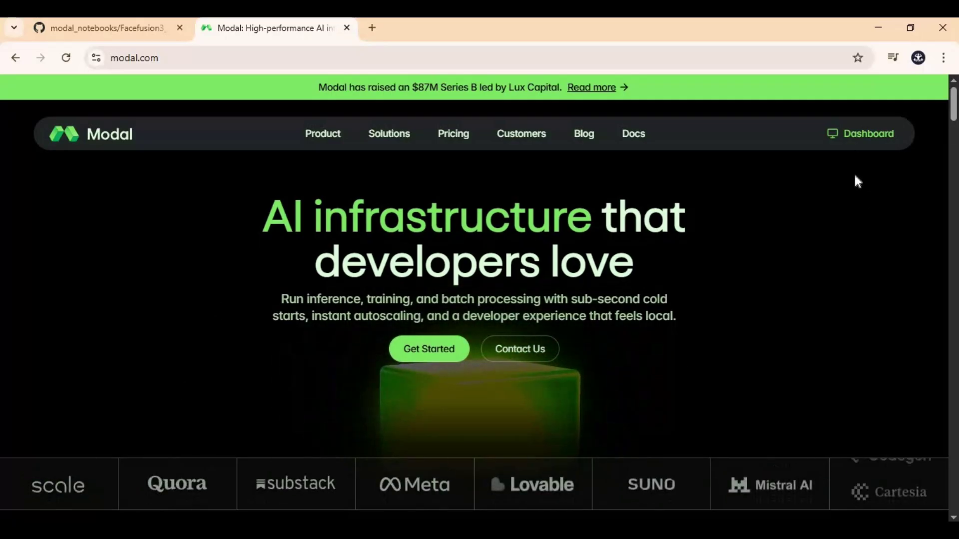
left_click(873, 139)
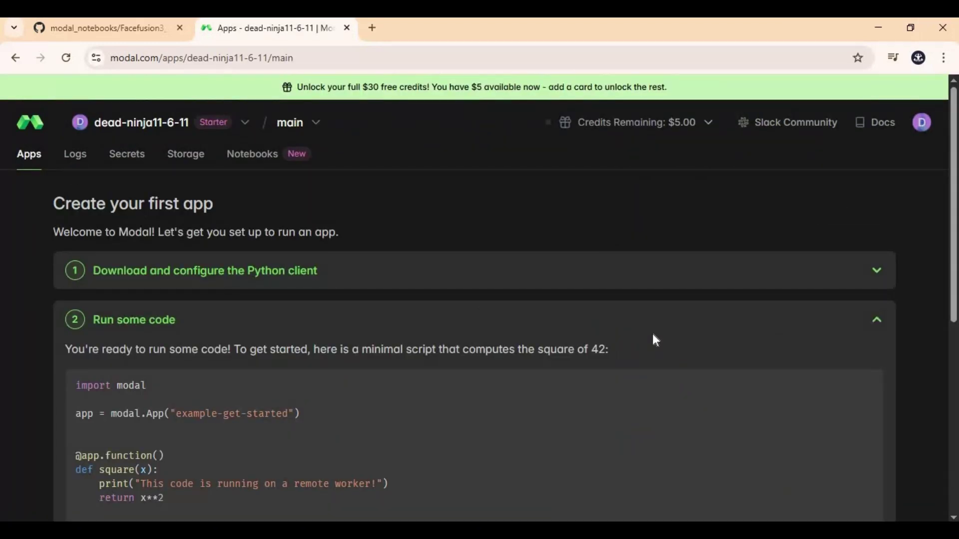
left_click(270, 164)
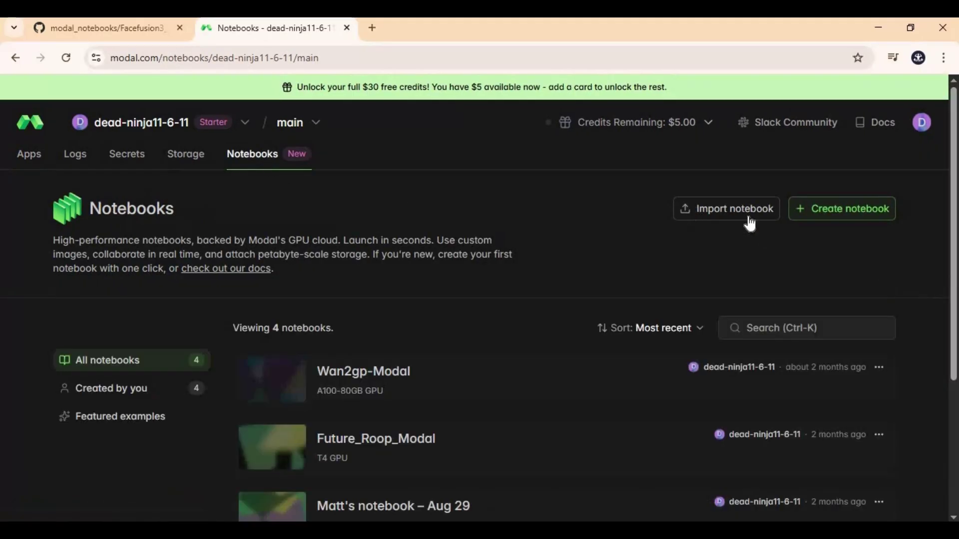
Step: Import the downloaded file Facefusion3_5.ipynb as a new notebook titled Facefusion3_5
left_click(721, 212)
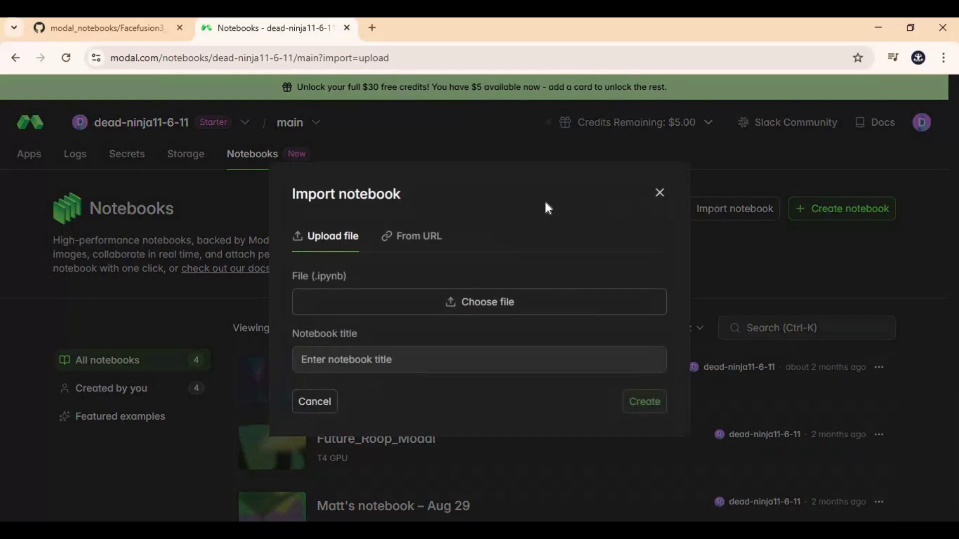
left_click(501, 302)
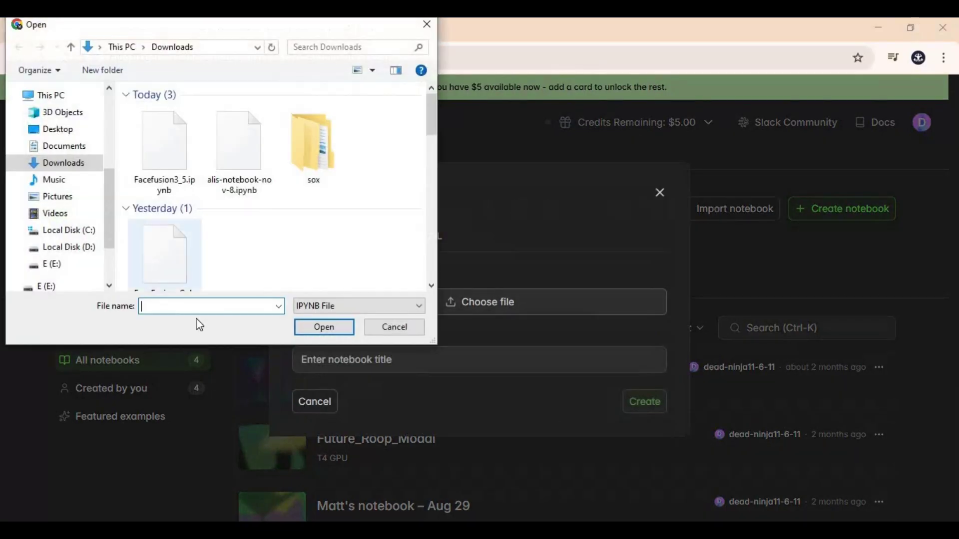
double_click(166, 160)
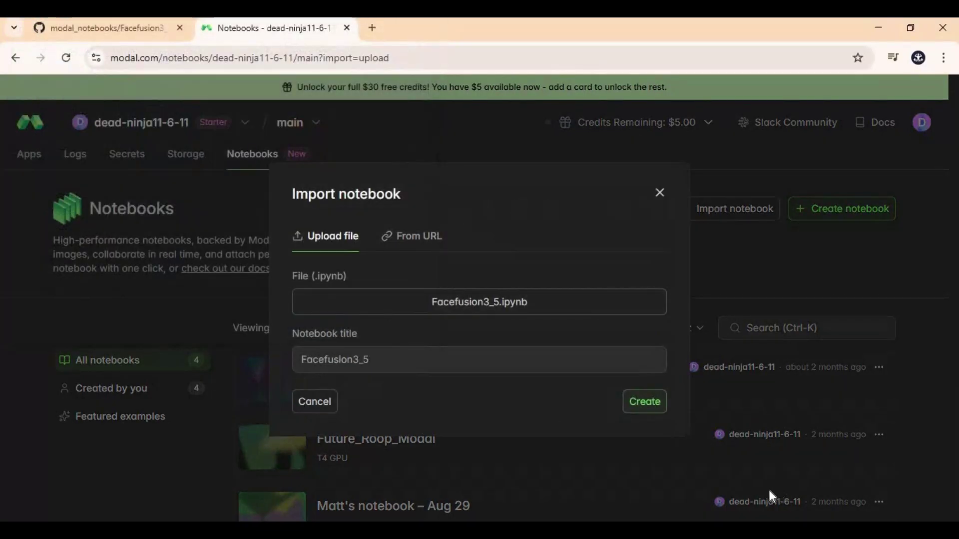
left_click(632, 409)
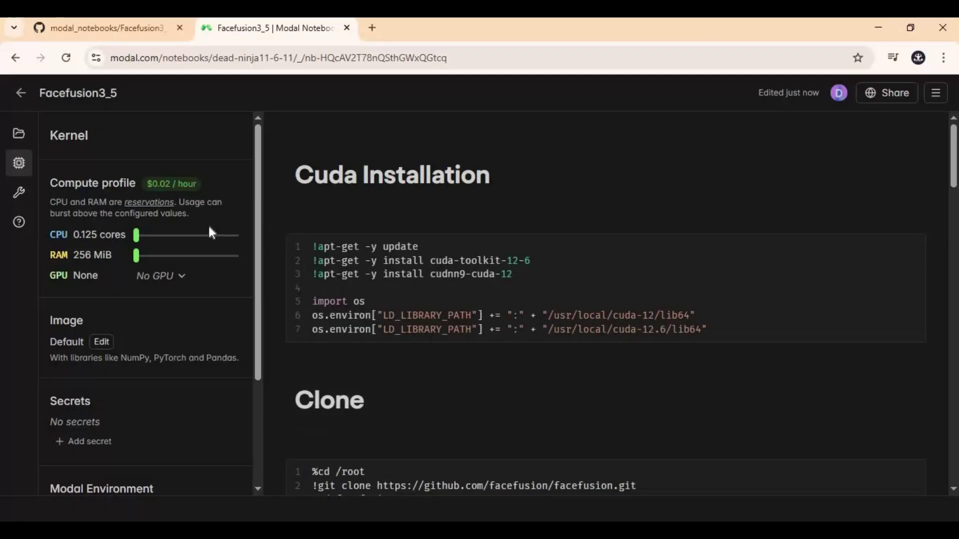
Step: Terminate the kernel and save a compute profile with 2 CPU cores, 32 GiB RAM and one Nvidia A10 GPU
left_click(134, 178)
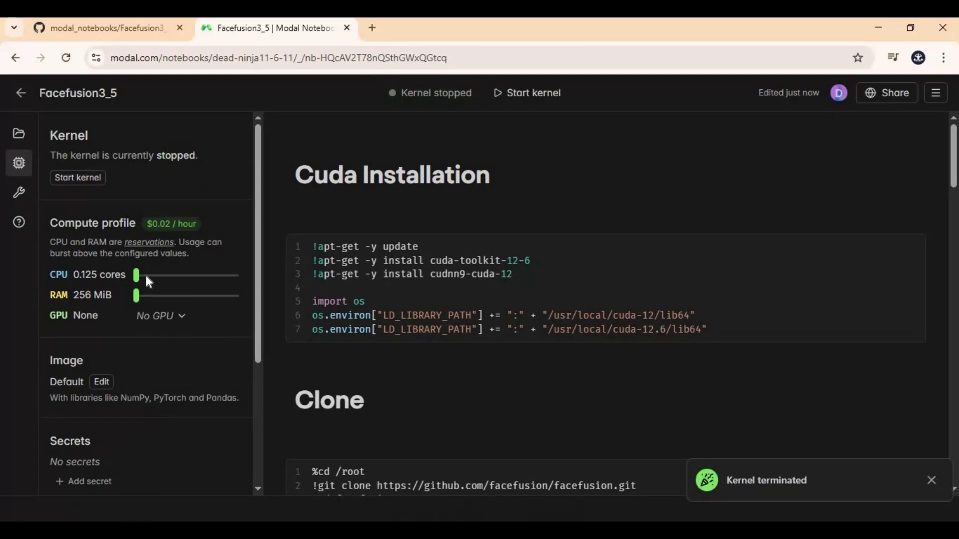
left_click_drag(136, 278, 213, 298)
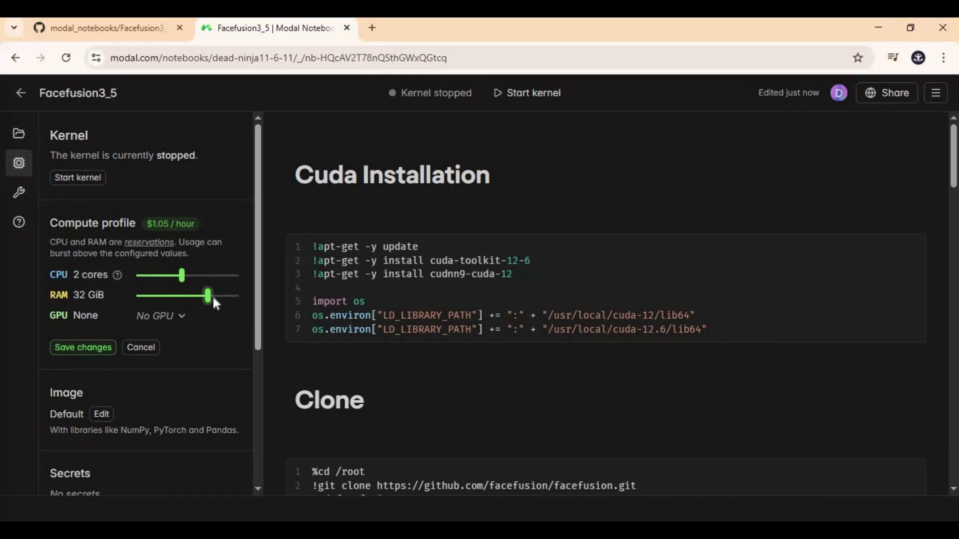
left_click(171, 319)
scroll(219, 425, "down", 2)
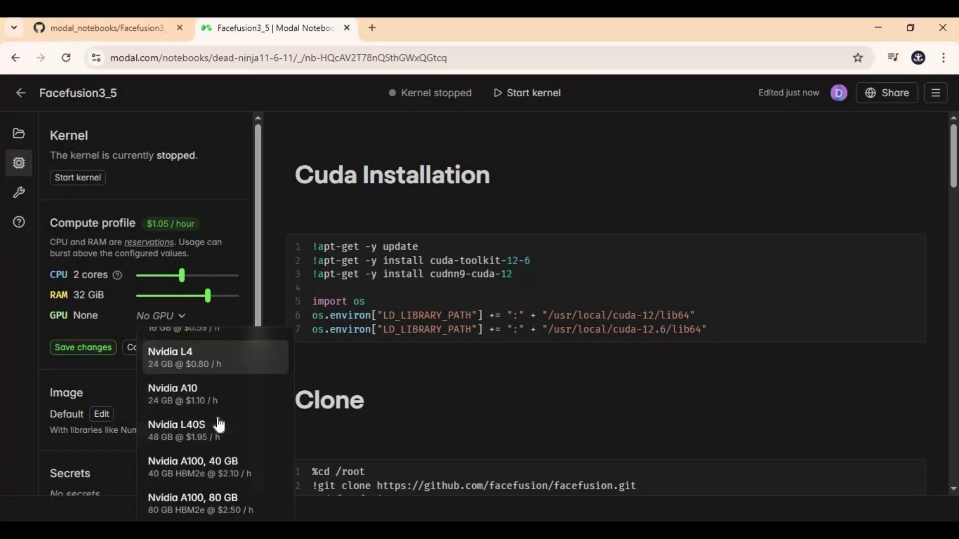
left_click(191, 389)
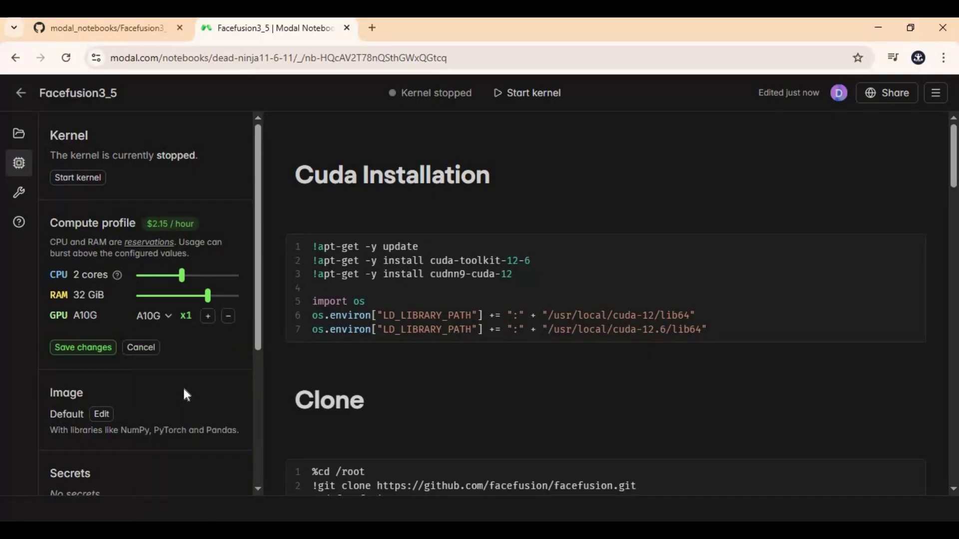
left_click(84, 349)
Step: Set the notebook's idle timeout to 1 hour
scroll(140, 357, "down", 4)
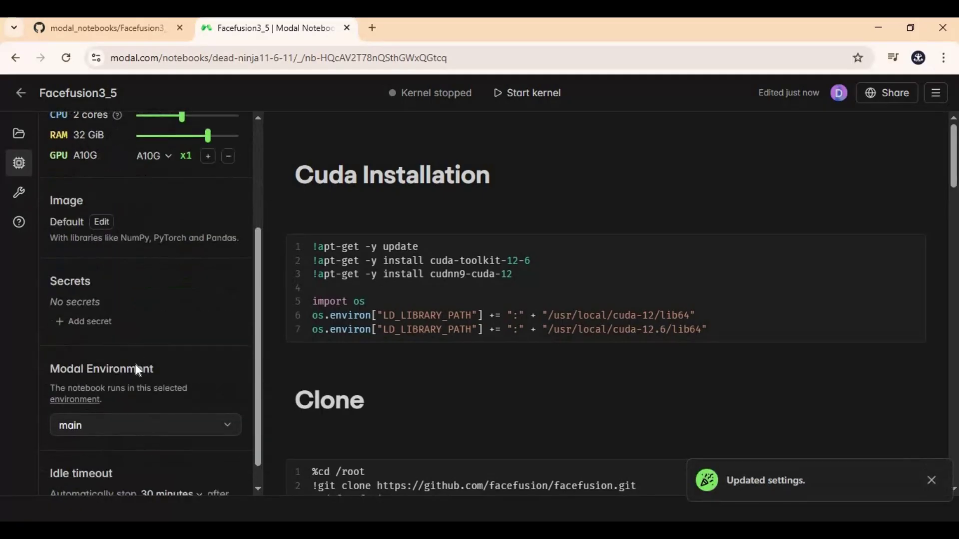
left_click(168, 461)
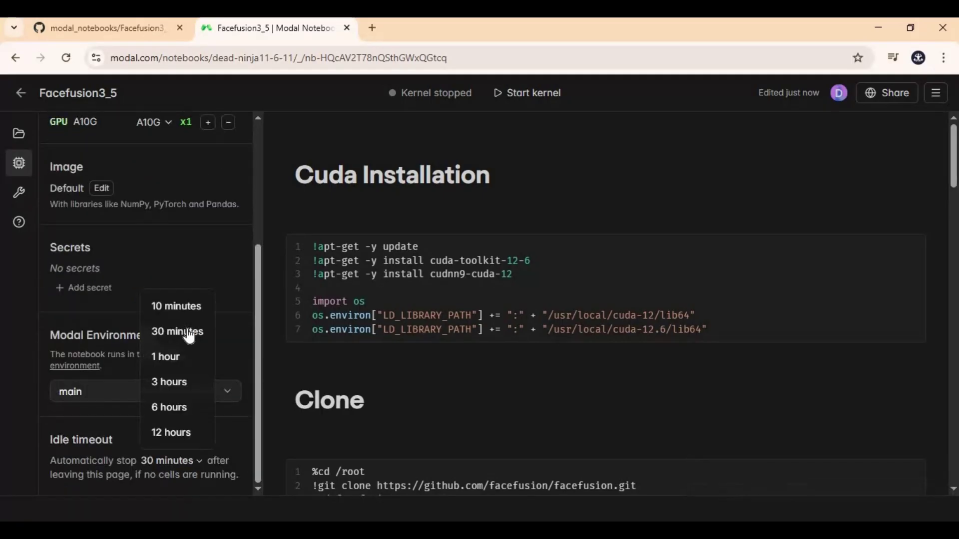
left_click(164, 358)
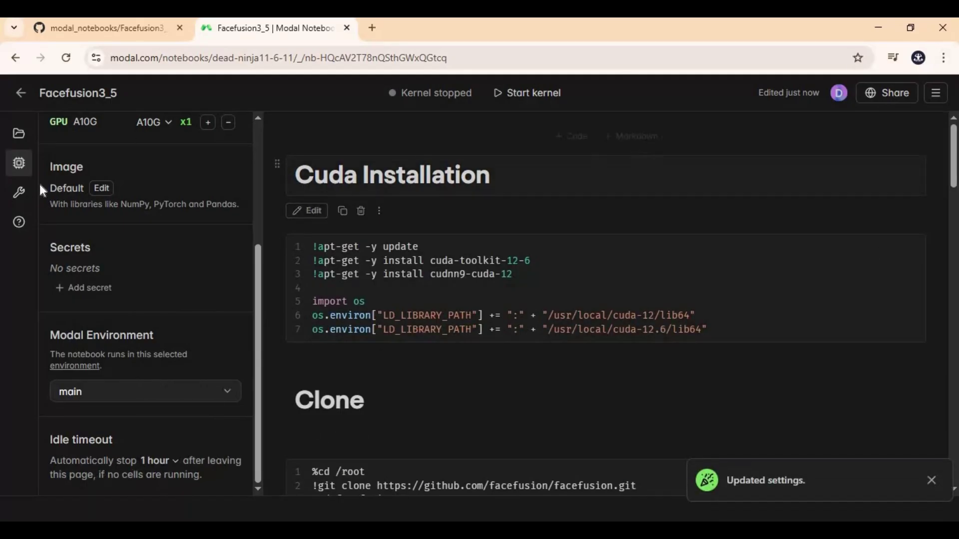
Step: Start the kernel and run the Cuda Installation cell
scroll(82, 159, "up", 4)
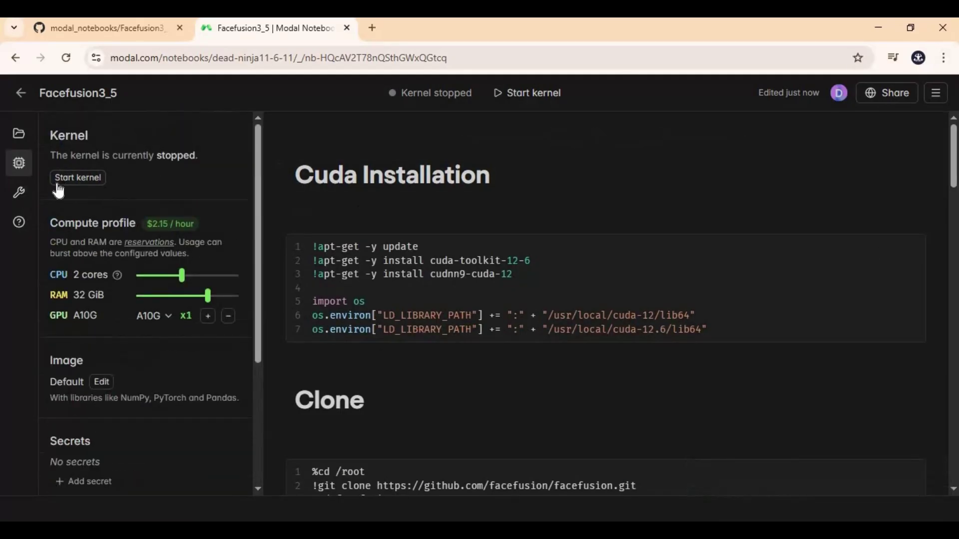
left_click(76, 178)
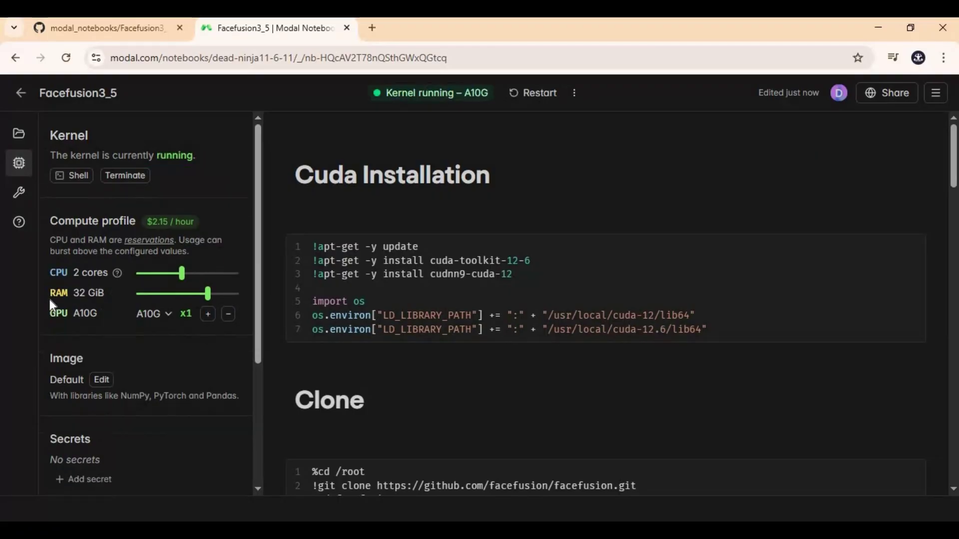
scroll(293, 295, "down", 1)
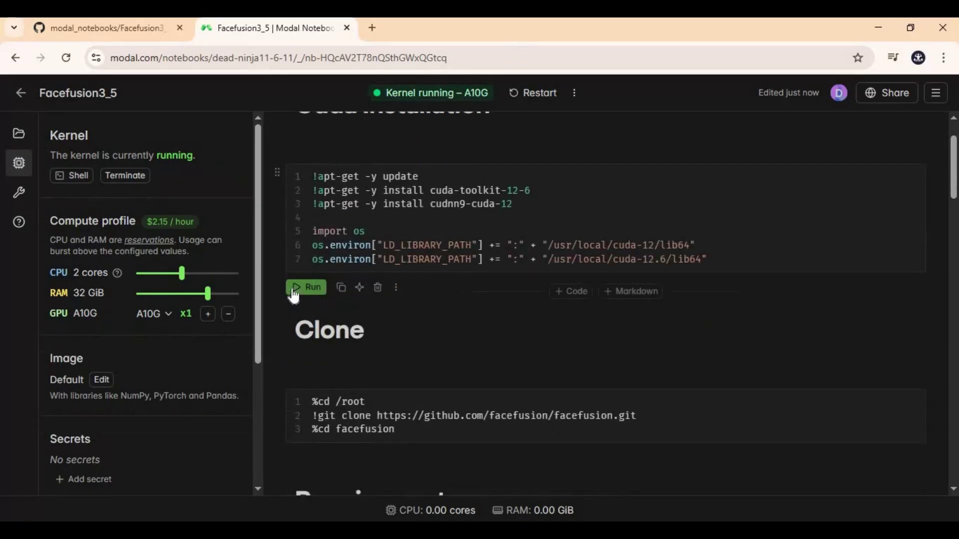
left_click(294, 296)
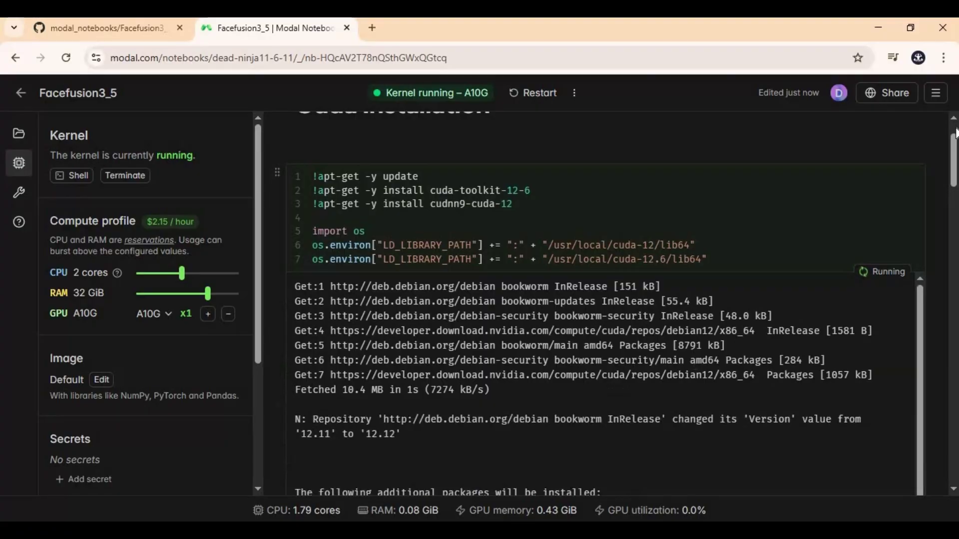
Step: Run the Clone cell for the facefusion repository and the cell that installs torch, gradio and the other requirements
mouse_move(956, 132)
left_mouse_down()
mouse_move(954, 243)
mouse_move(954, 231)
left_mouse_up()
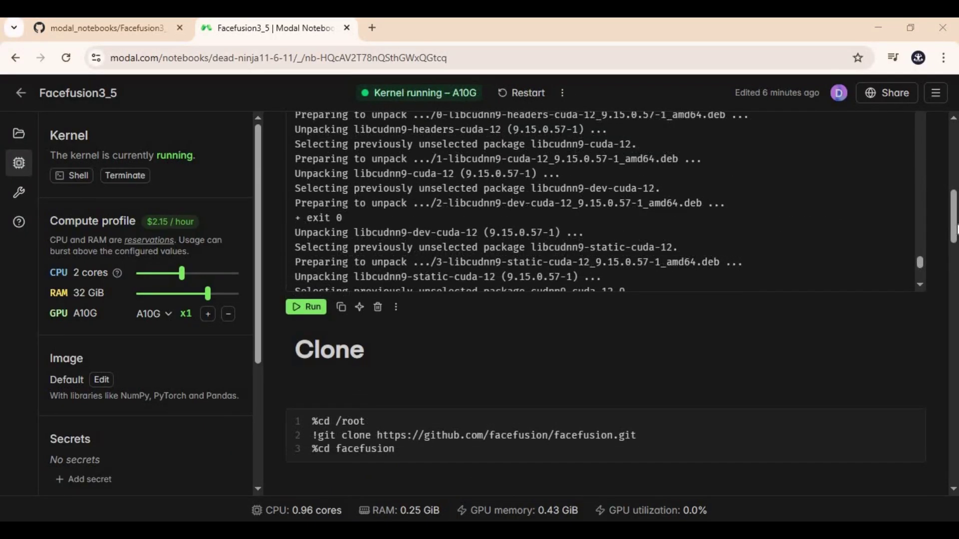
scroll(295, 315, "down", 3)
left_click(307, 317)
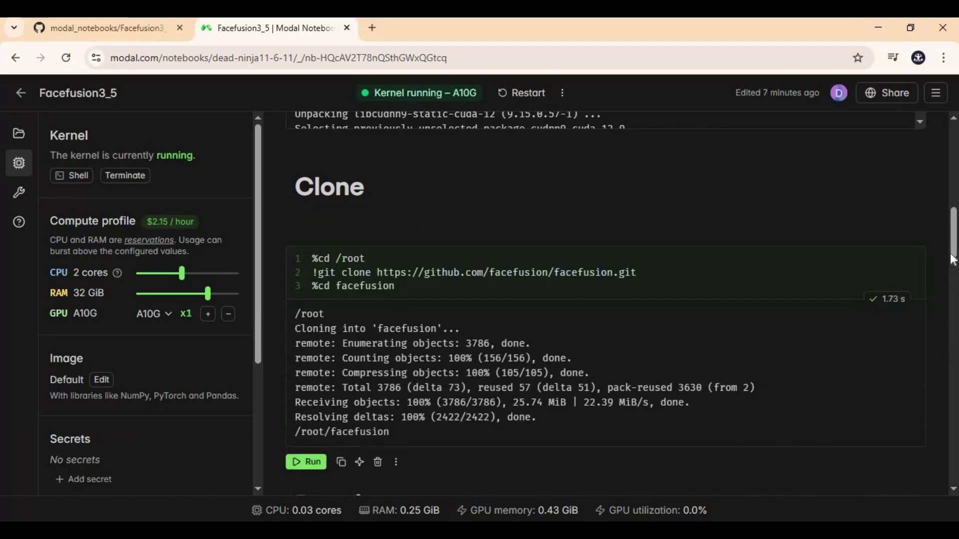
left_click_drag(954, 247, 939, 303)
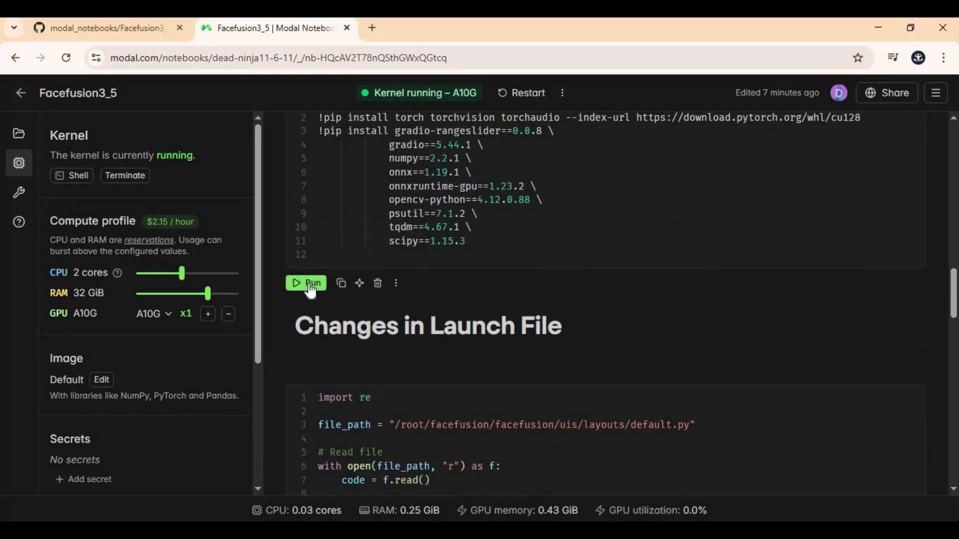
left_click(307, 281)
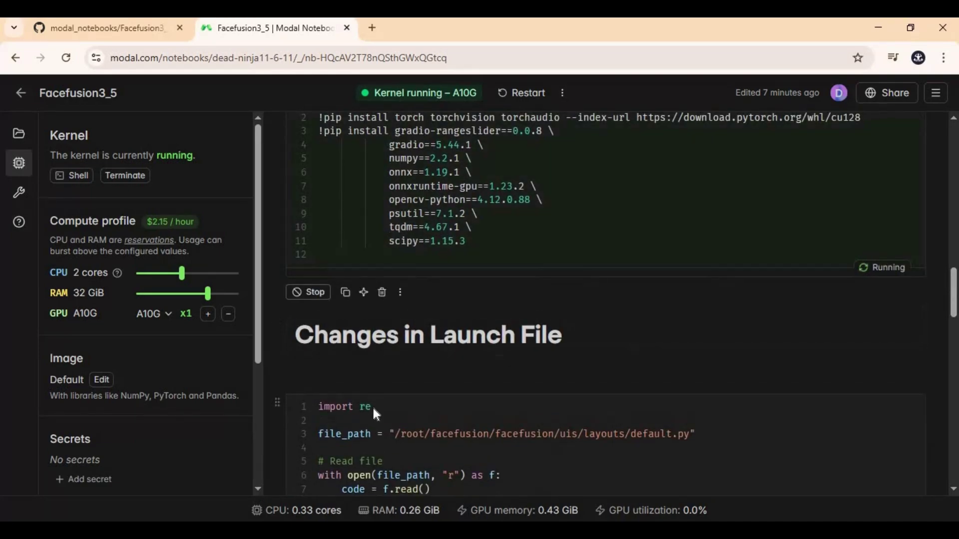
Step: Run the Changes in Launch File cells and the Main Code cell that launches FaceFusion with !python facefusion.py run
left_click_drag(953, 266, 940, 307)
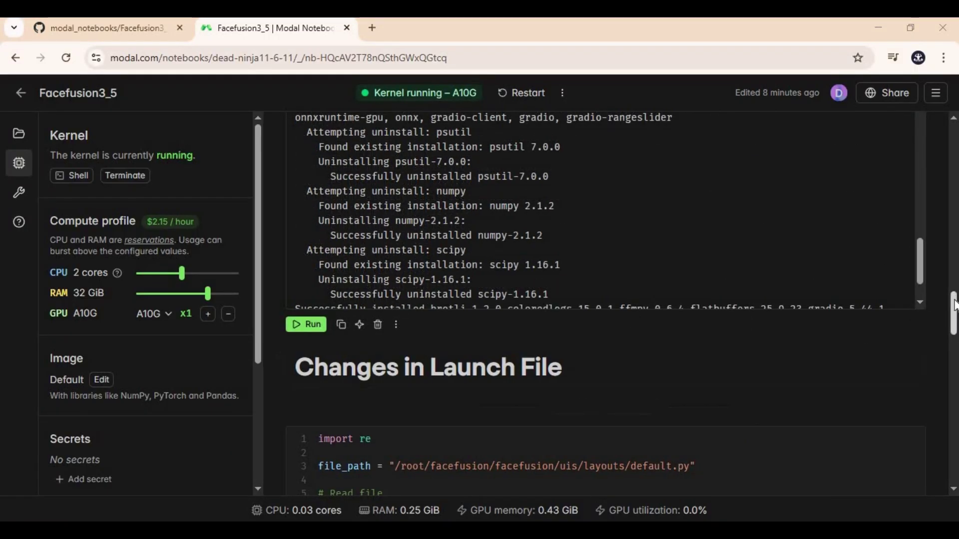
scroll(954, 305, "down", 3)
scroll(954, 309, "down", 10)
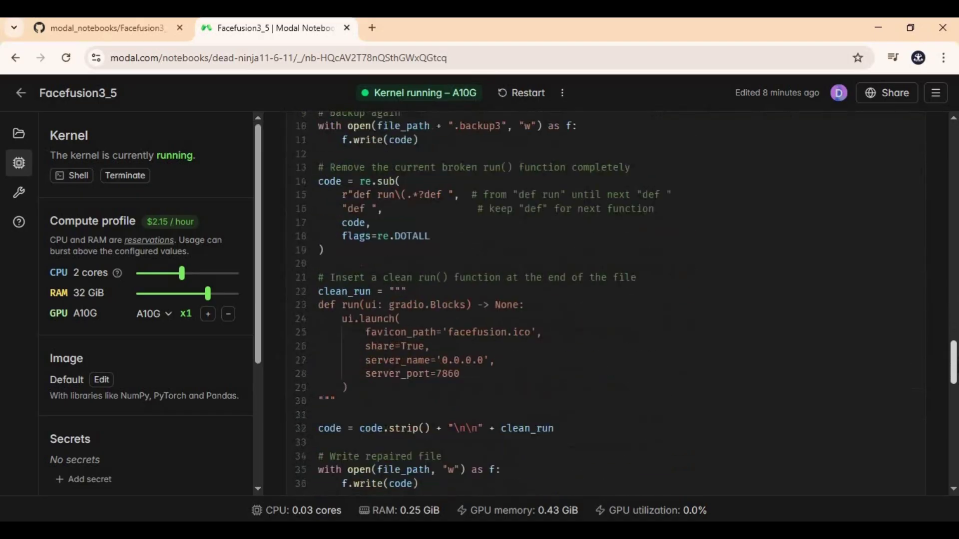
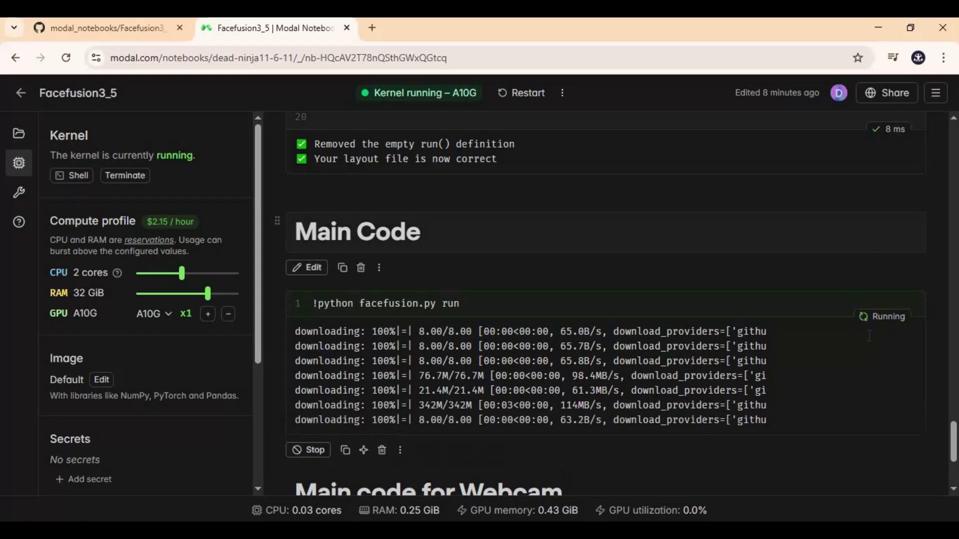
scroll(810, 390, "down", 3)
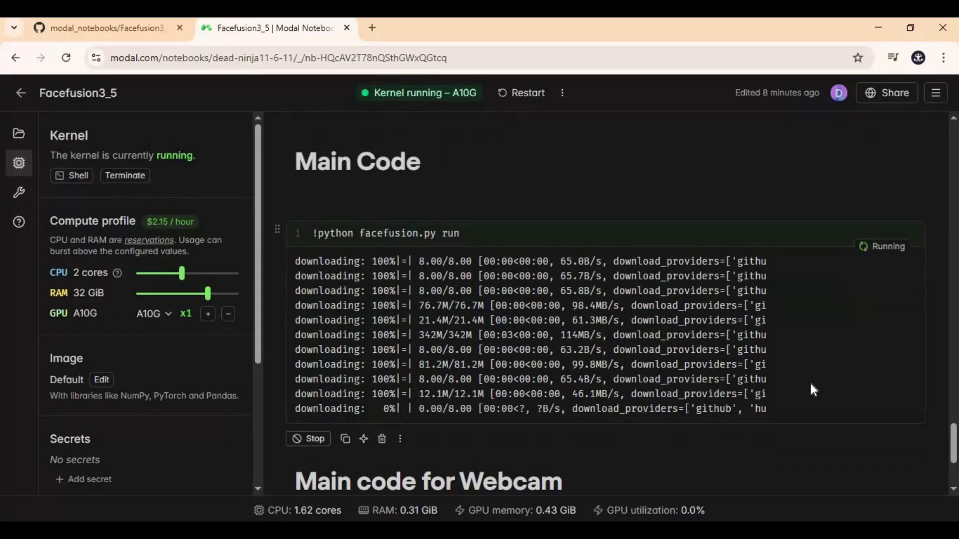
scroll(810, 381, "down", 5)
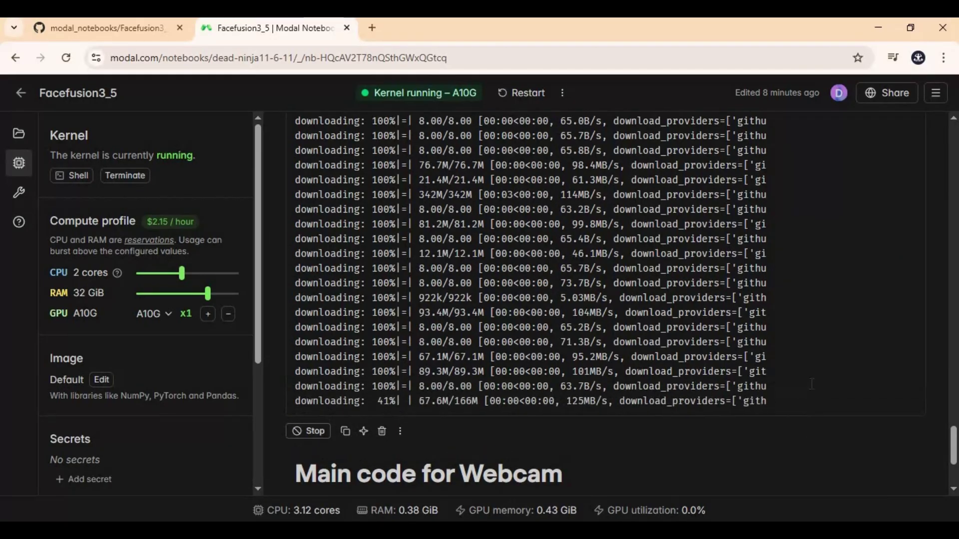
scroll(810, 382, "down", 3)
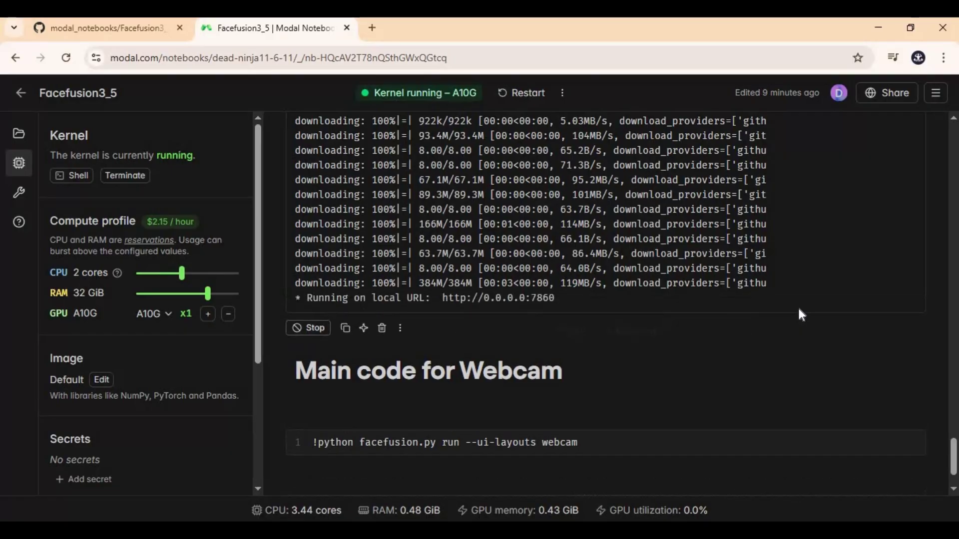
Step: Copy the public gradio.live URL from the Main Code output and open it in a new browser tab
left_click_drag(667, 313, 442, 313)
key("ctrl+c")
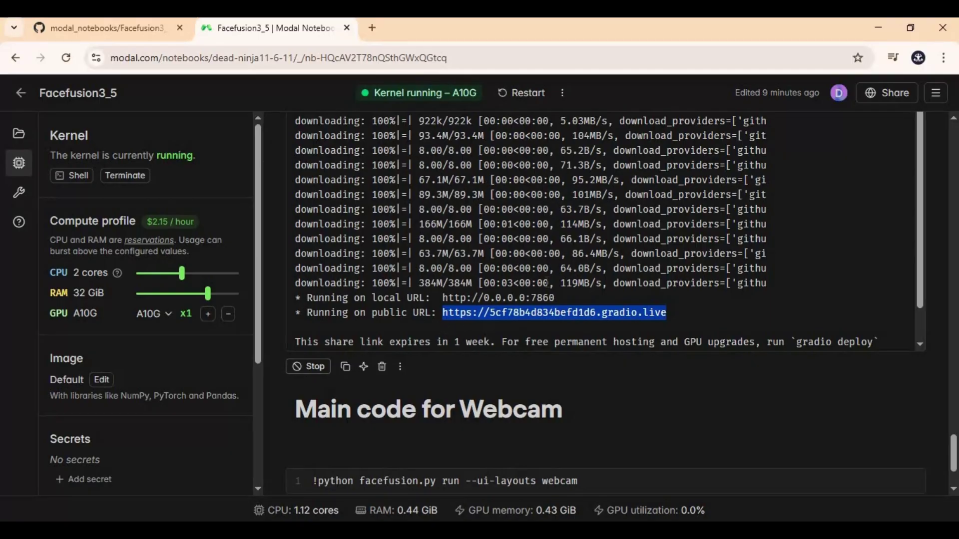
left_click(441, 85)
left_click(369, 31)
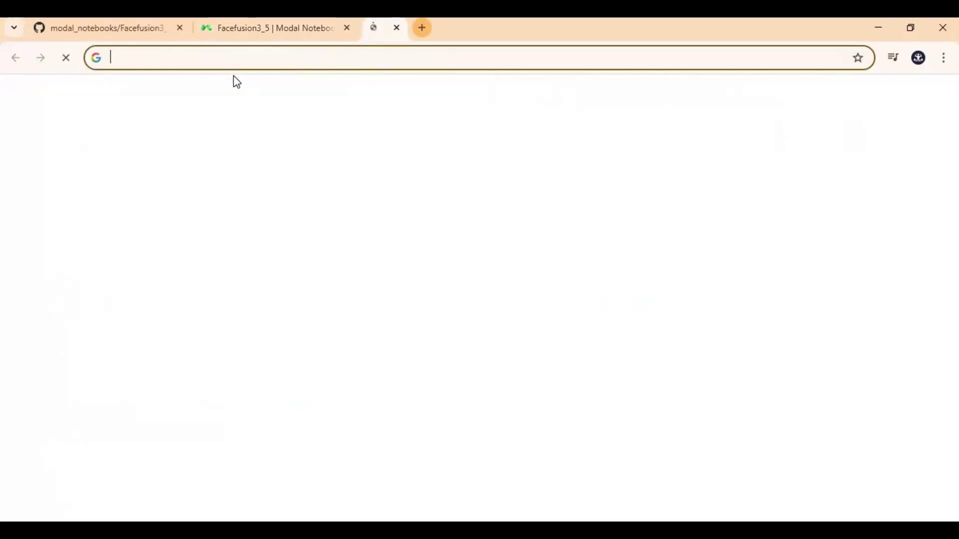
right_click(173, 58)
left_click(261, 198)
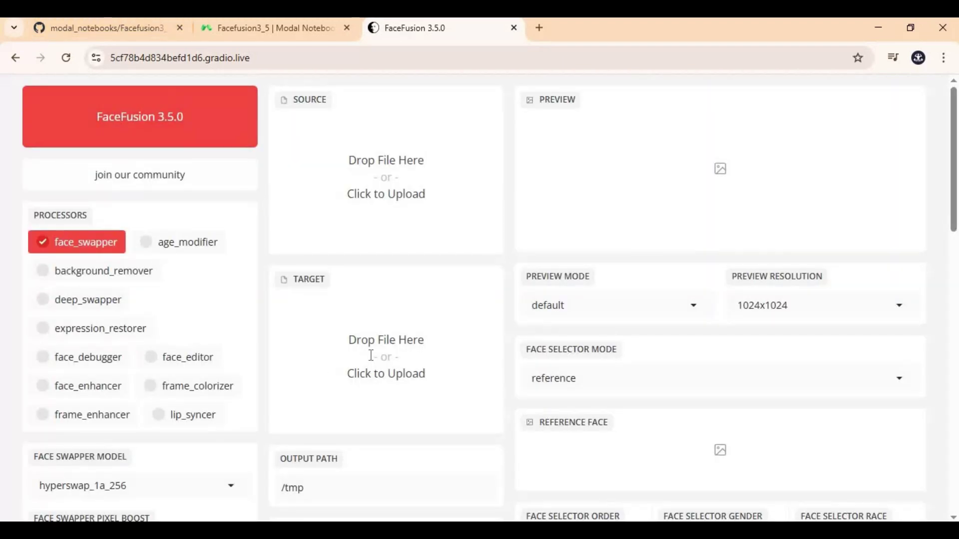
Step: Upload image (2).webp as the source face and talk.mp4 as the target video
scroll(371, 355, "down", 10)
scroll(368, 352, "up", 5)
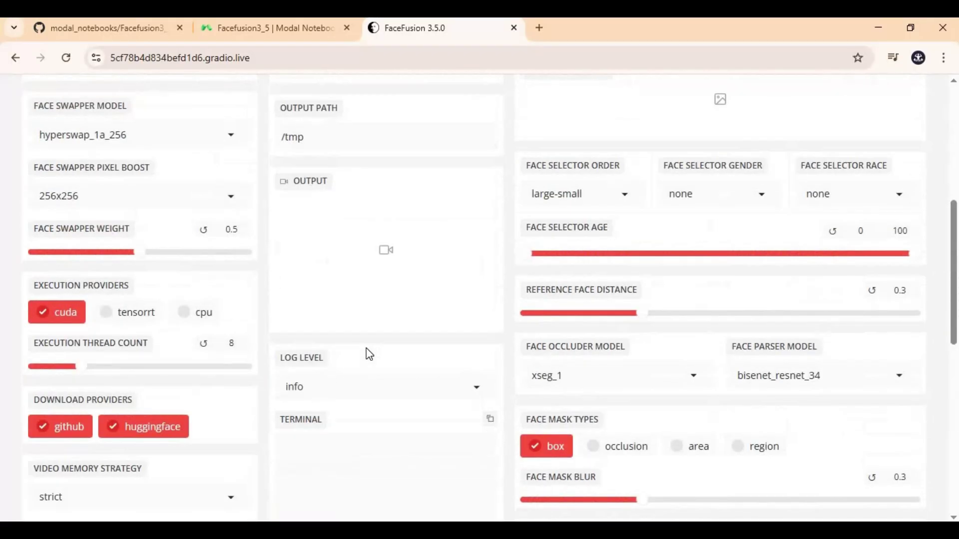
scroll(367, 348, "up", 10)
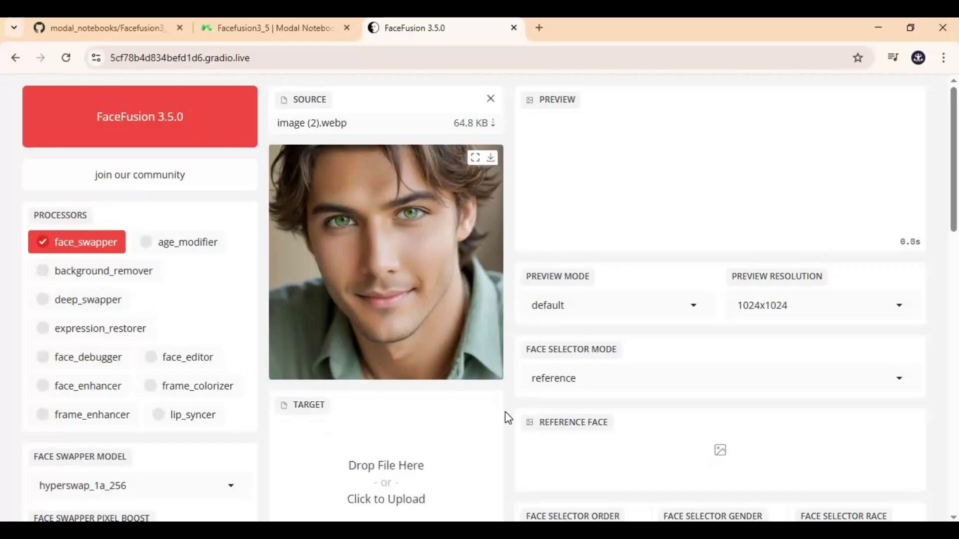
scroll(397, 357, "down", 3)
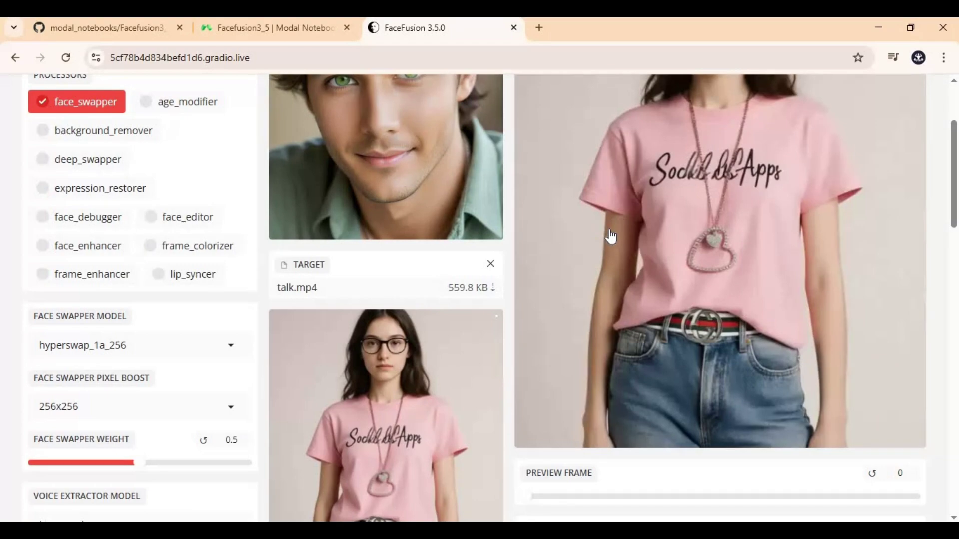
Step: Start the face swap with face_swapper and the instant_runner workflow, and check its processing log in the notebook
scroll(610, 237, "down", 1)
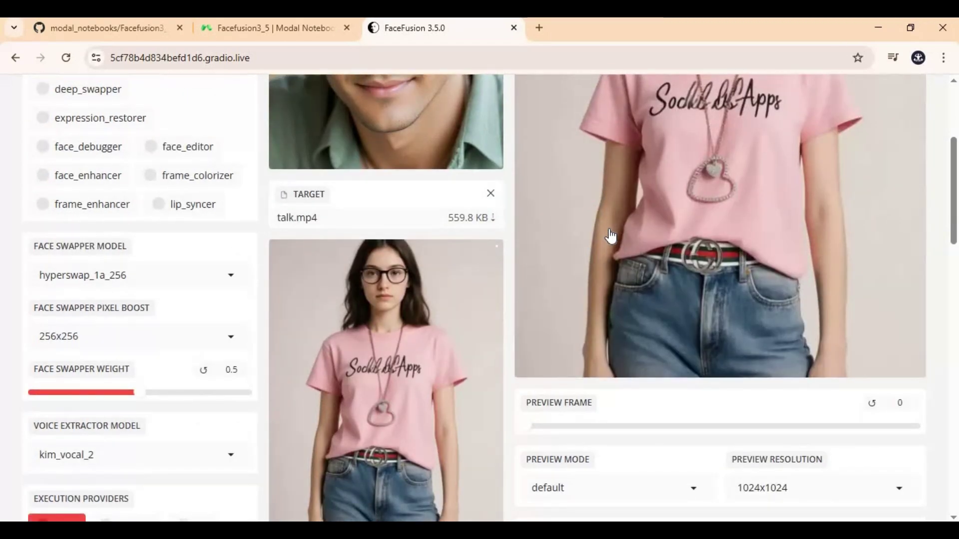
scroll(611, 236, "down", 2)
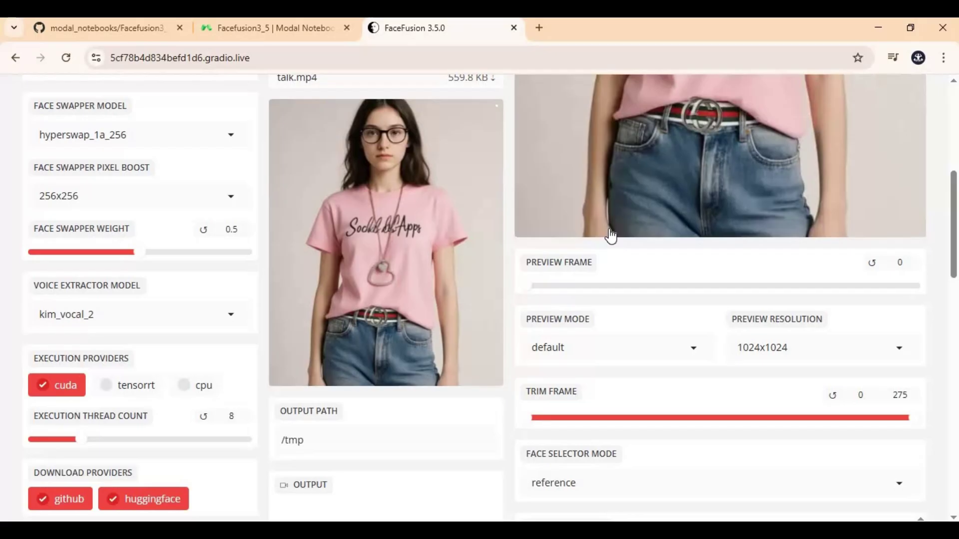
scroll(611, 236, "down", 3)
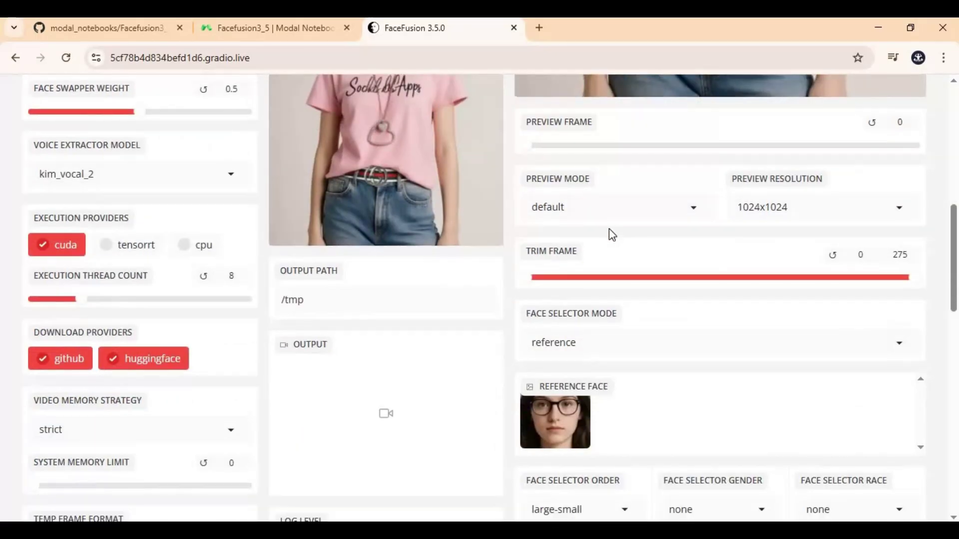
scroll(609, 229, "down", 3)
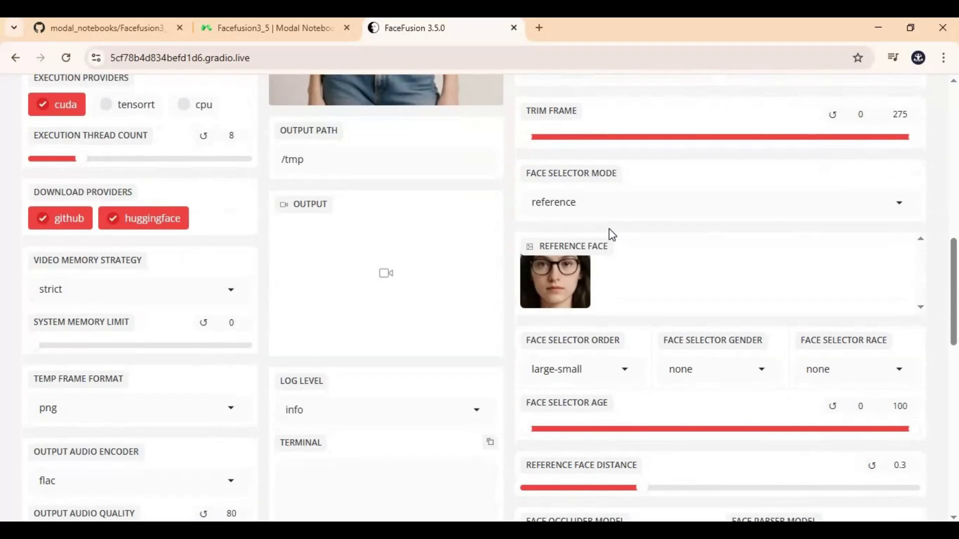
scroll(609, 229, "down", 4)
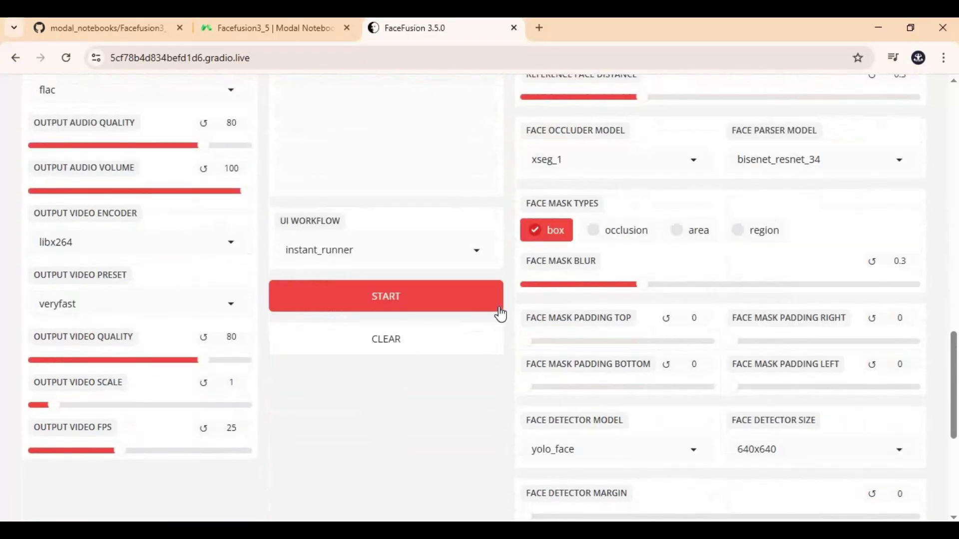
scroll(518, 272, "up", 12)
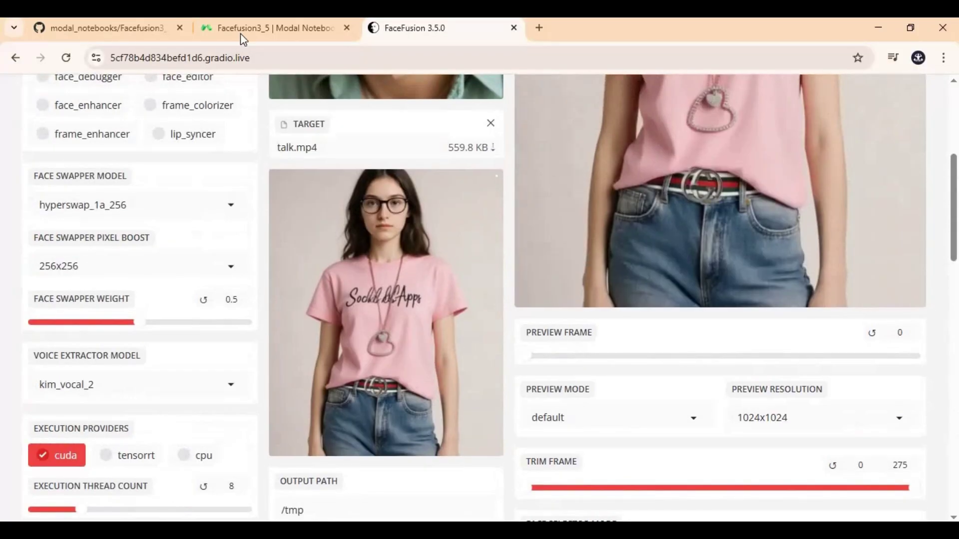
left_click(241, 31)
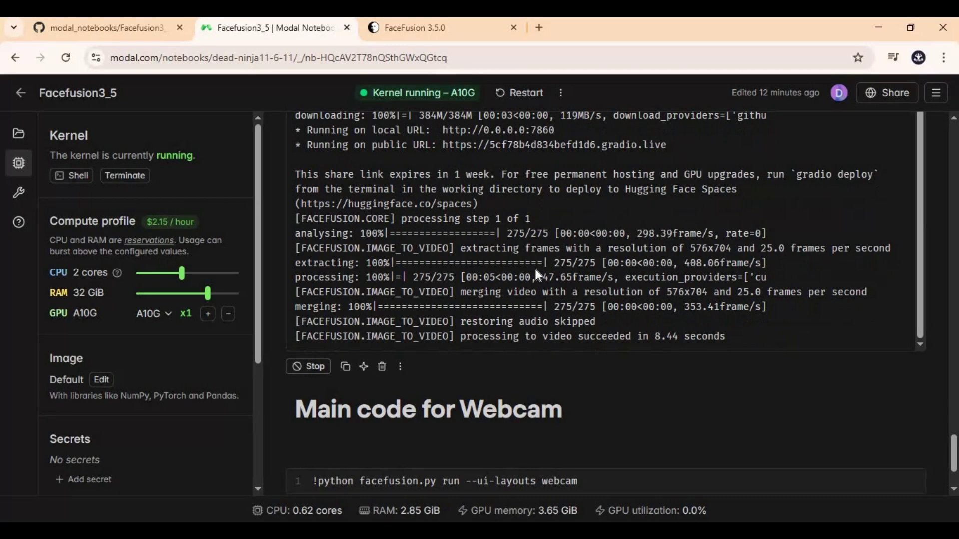
Step: Return to the FaceFusion page and play the target video and the output video to compare them
left_click(447, 36)
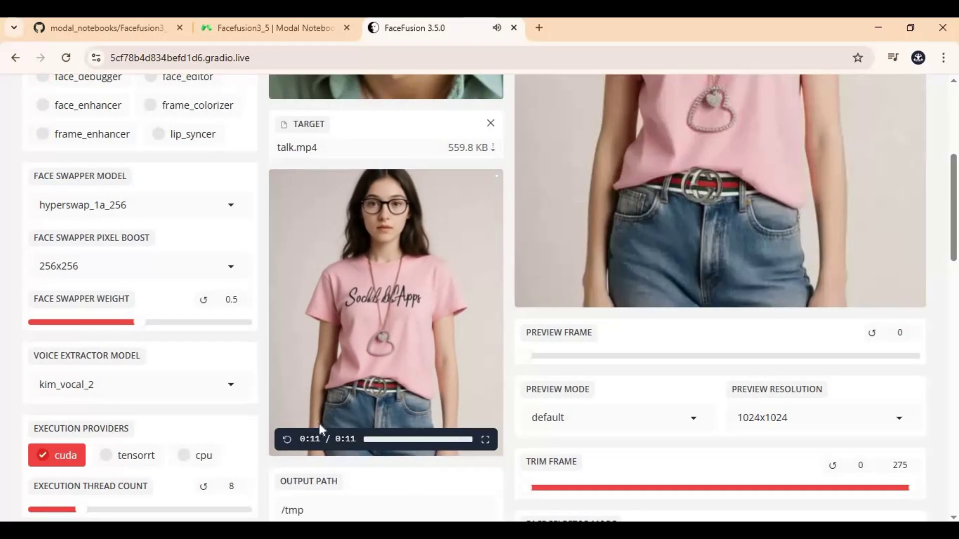
scroll(319, 424, "down", 5)
scroll(319, 423, "down", 3)
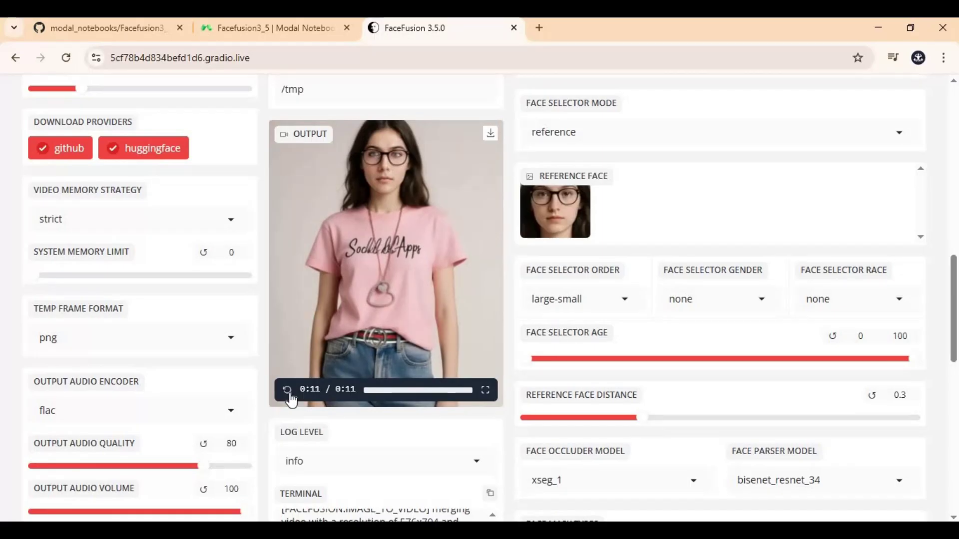
scroll(290, 392, "up", 13)
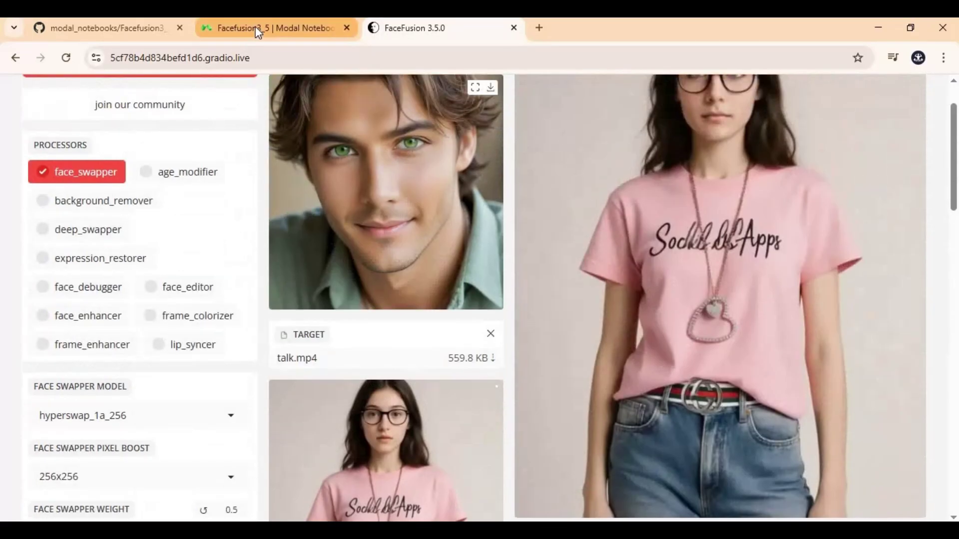
Step: Stop the running Main Code cell in the notebook and select the command line in the webcam cell
left_click(258, 32)
scroll(484, 316, "down", 1)
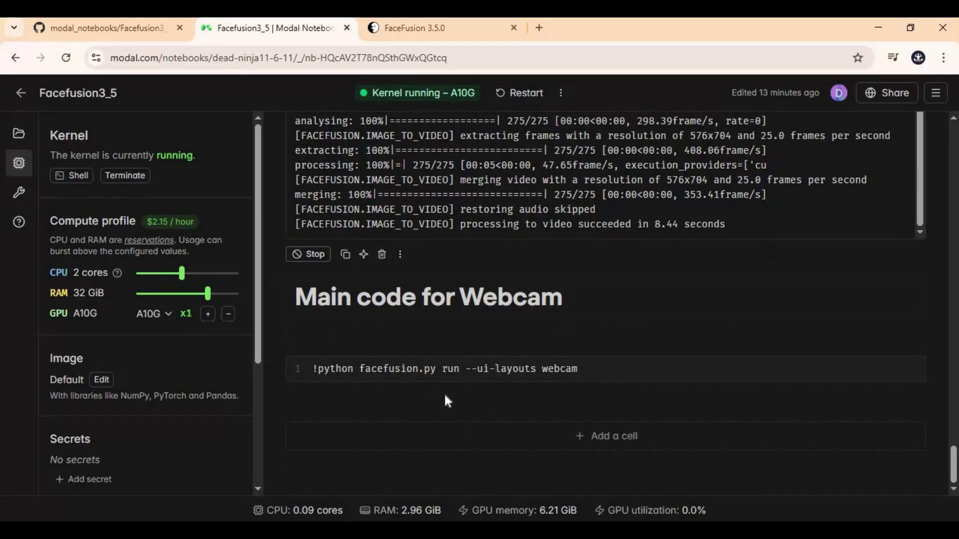
mouse_move(626, 387)
triple_click(296, 364)
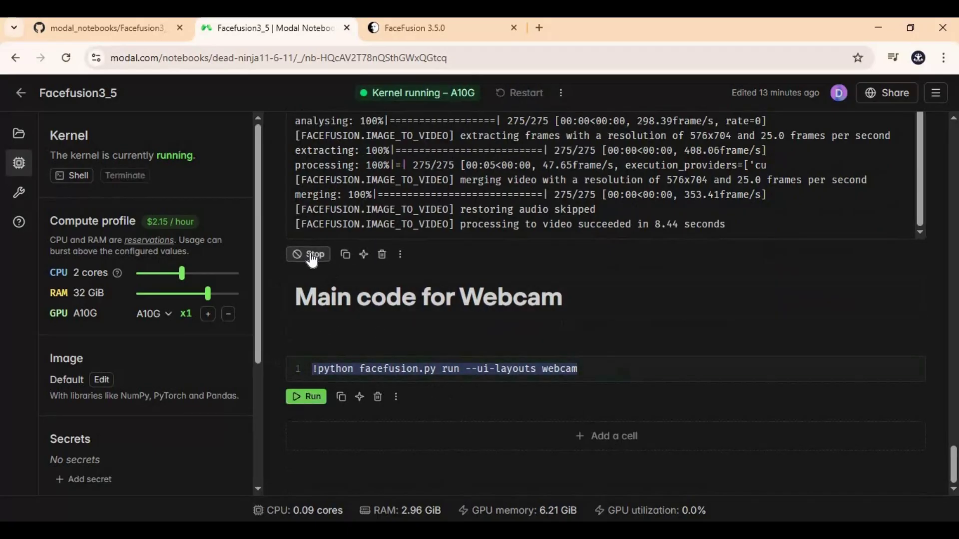
mouse_move(357, 378)
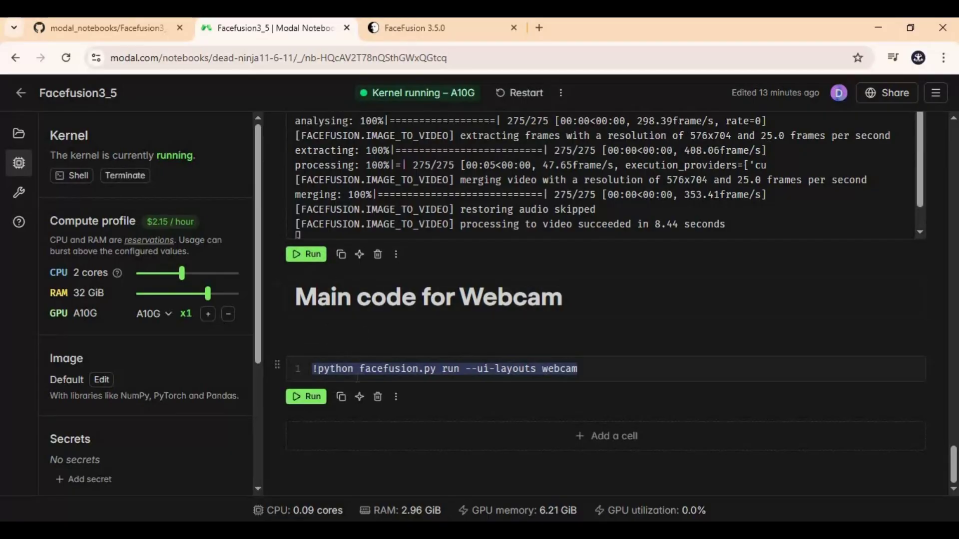
Step: Browse the notebook files to root/facefusion/facefusion/uis/layouts and download webcam.py
left_click(19, 133)
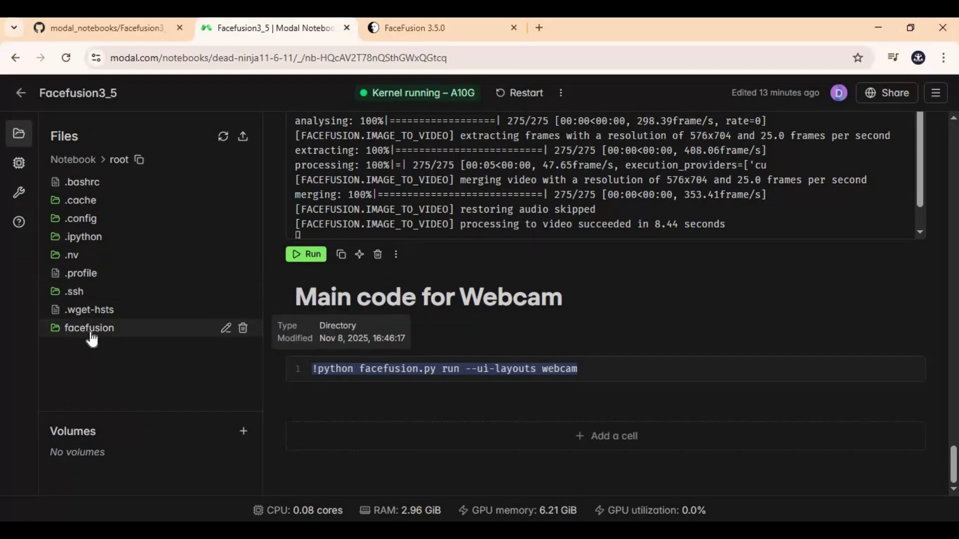
left_click(86, 325)
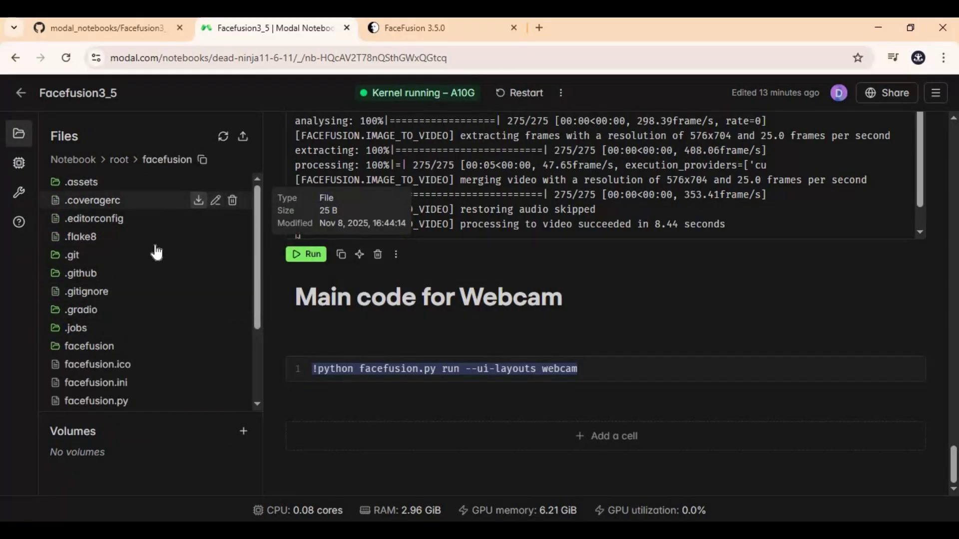
scroll(160, 278, "down", 5)
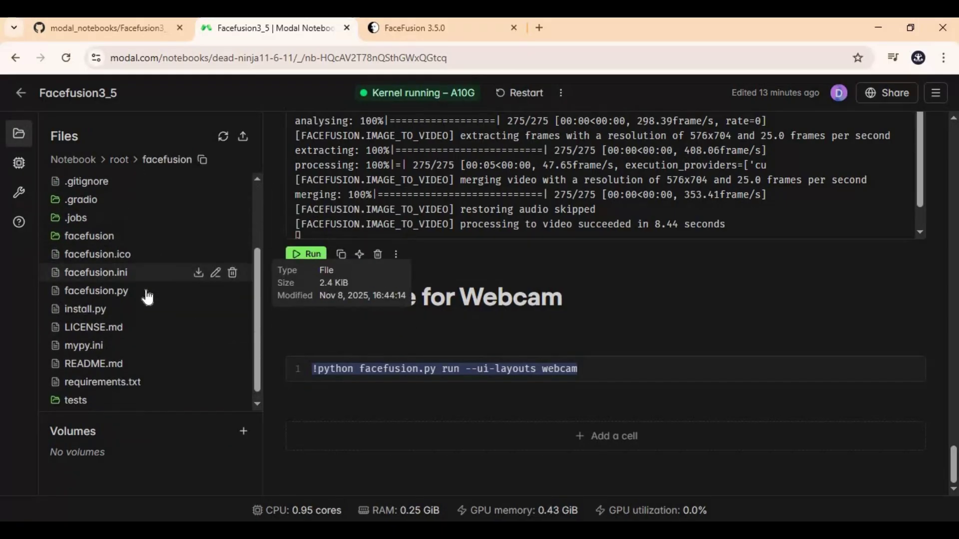
scroll(146, 295, "up", 5)
left_click(105, 350)
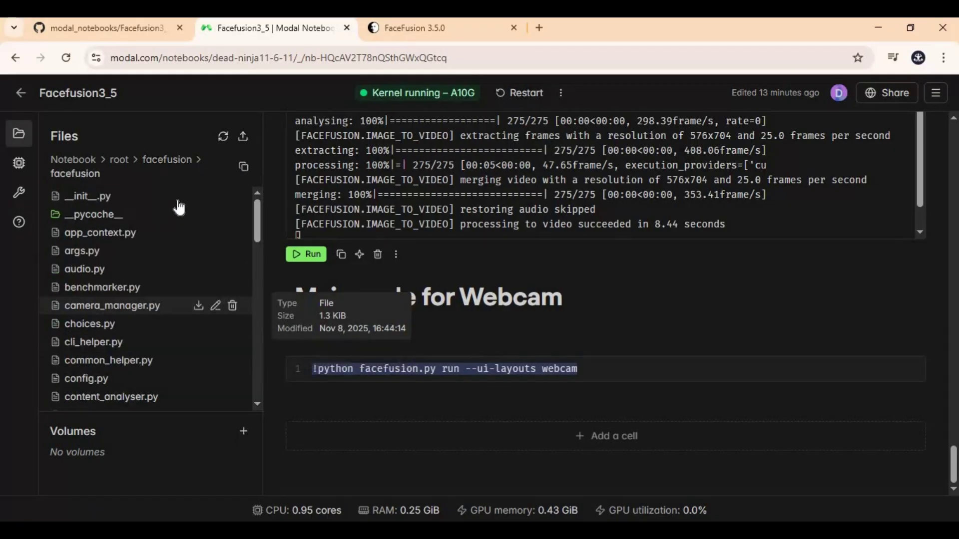
scroll(177, 257, "down", 5)
scroll(177, 257, "down", 10)
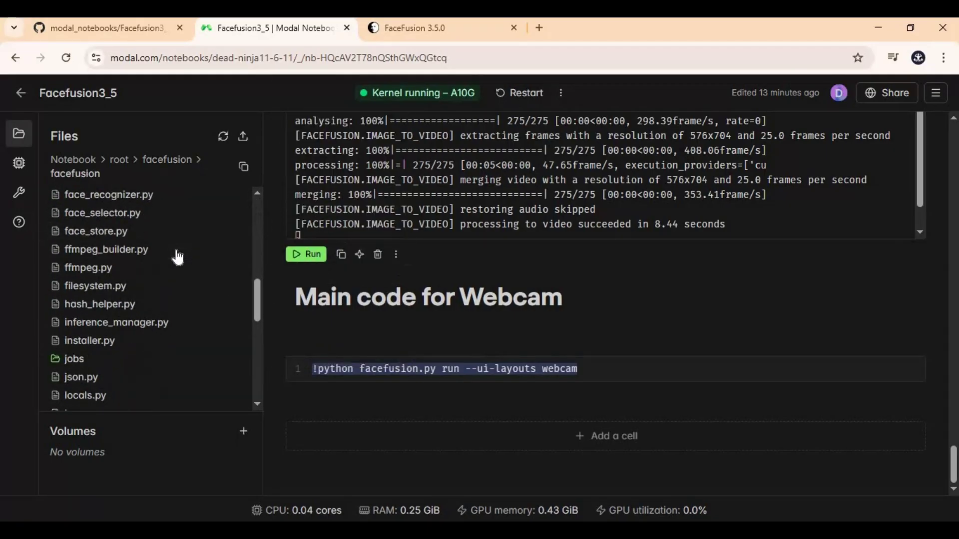
scroll(177, 257, "down", 2)
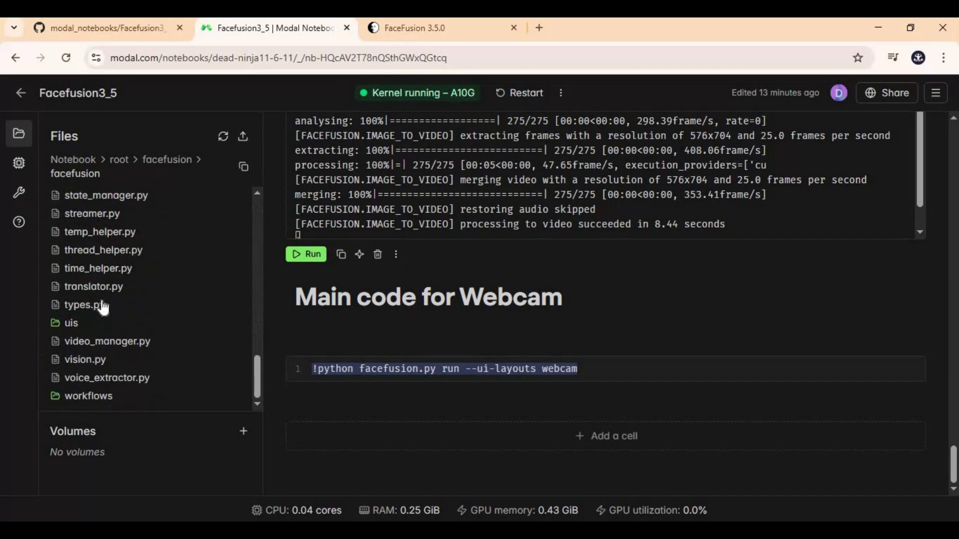
left_click(79, 322)
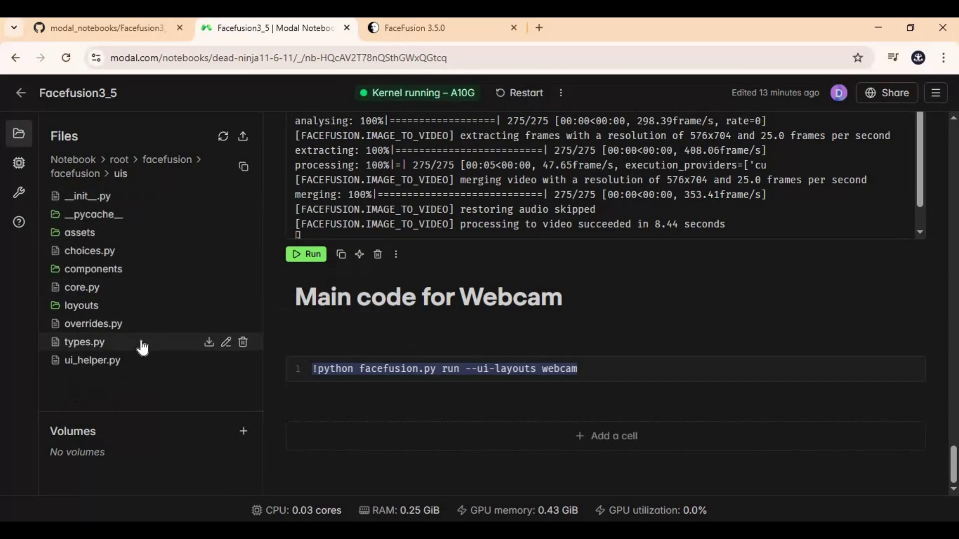
left_click(95, 306)
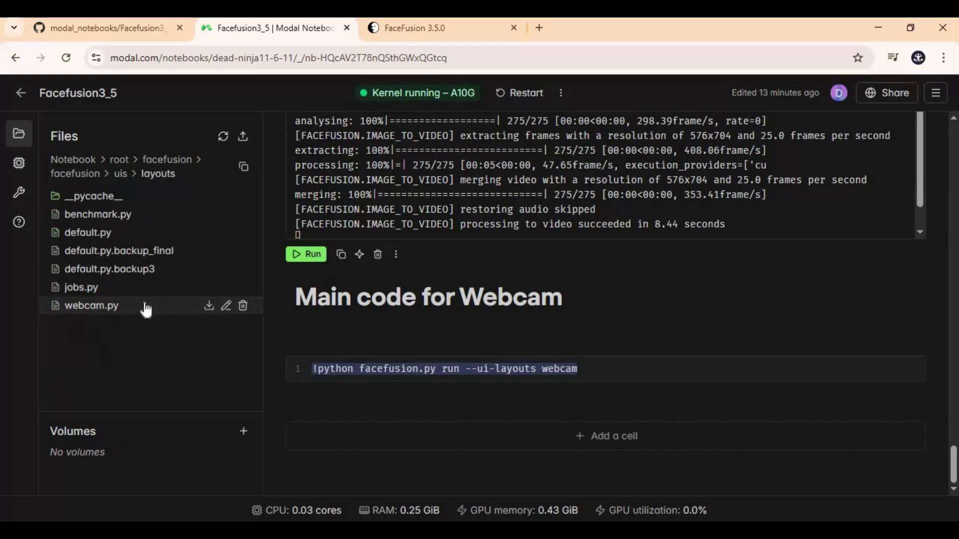
left_click(209, 306)
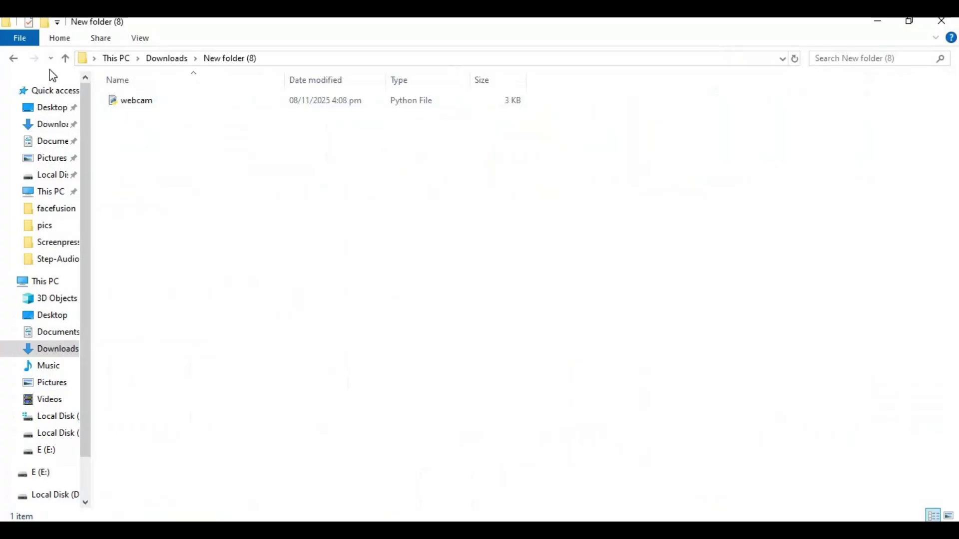
Step: Open the downloaded webcam.py from New folder (8) in Notepad++ and go to the run function at its end
right_click(124, 98)
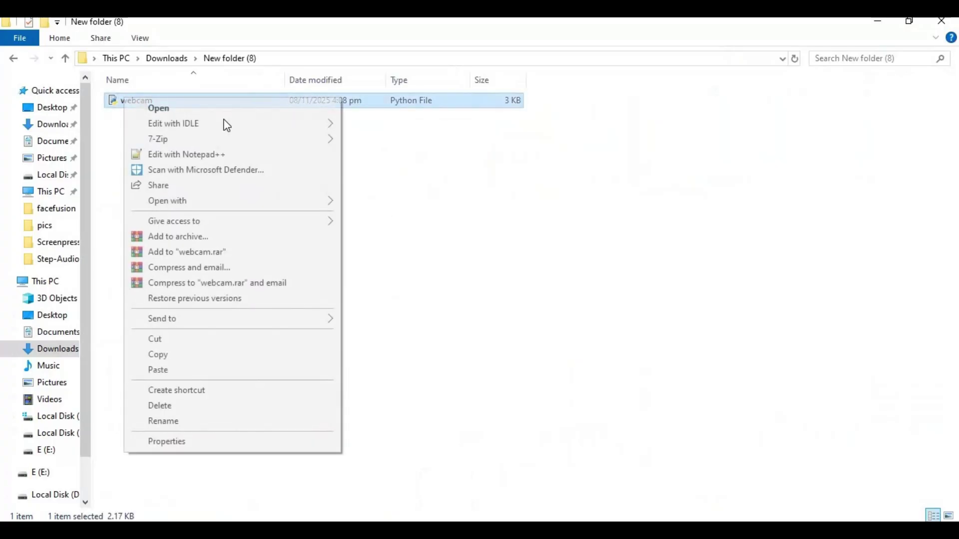
left_click(214, 156)
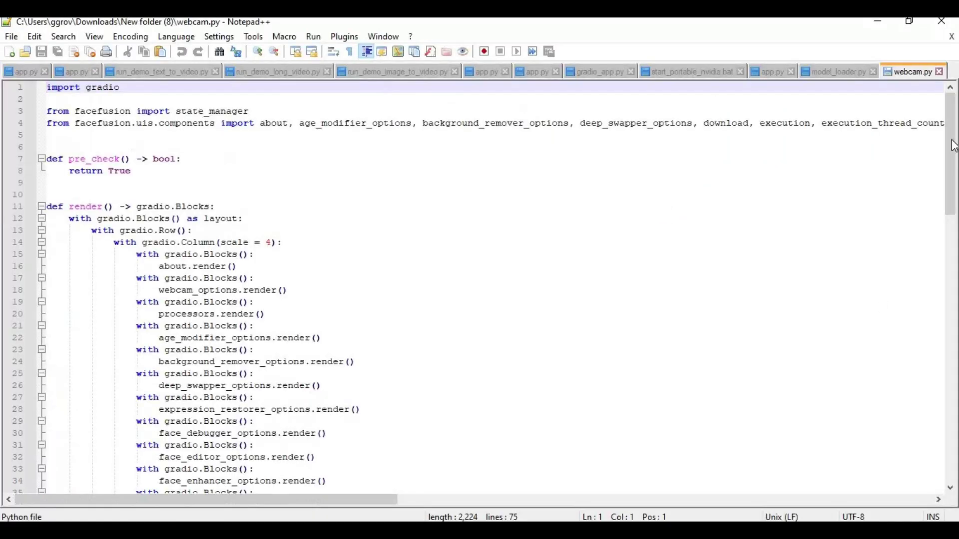
left_click_drag(954, 145, 954, 359)
scroll(321, 325, "up", 2)
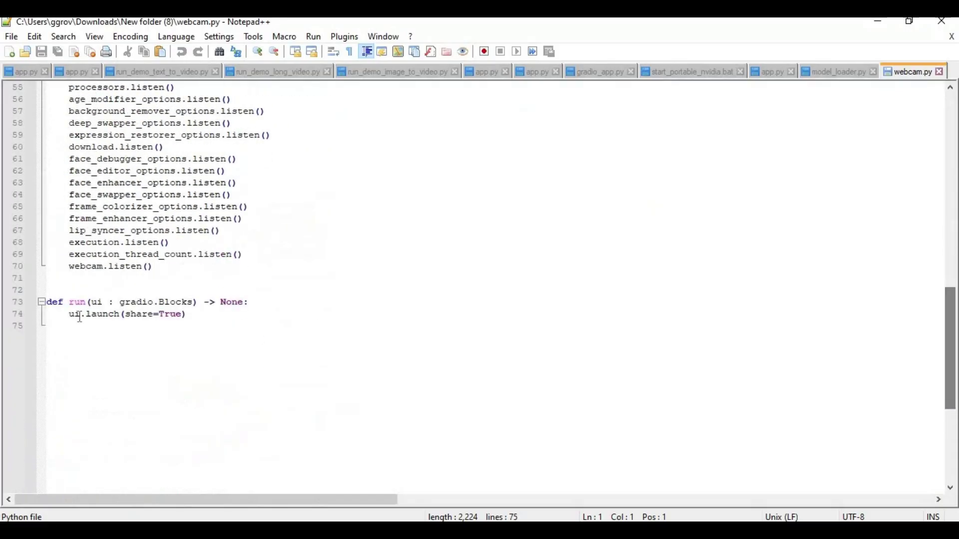
Step: Examine the ui.launch line in the run function of webcam.py for the share=True argument
left_click_drag(70, 315, 119, 316)
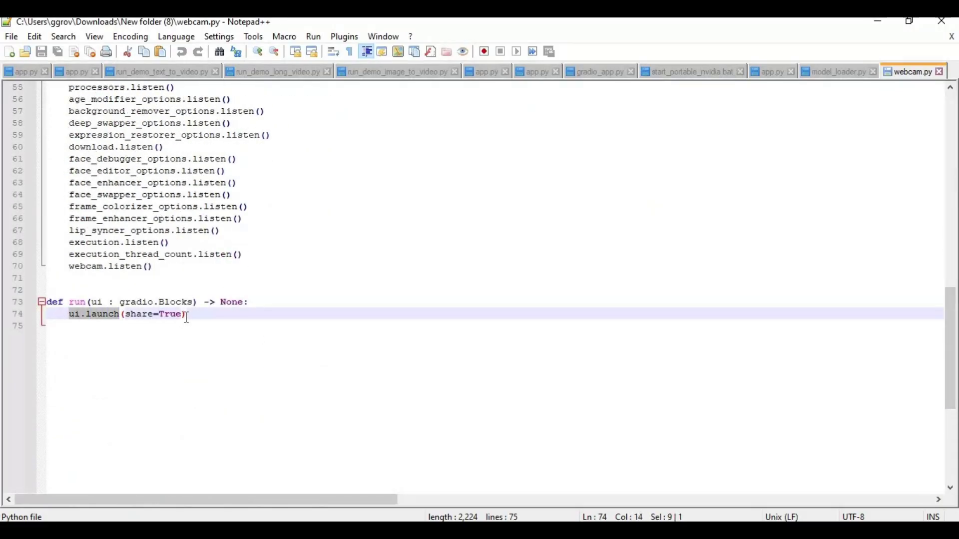
left_click(187, 318)
left_click_drag(185, 318, 108, 318)
left_click(186, 318)
key("shift+Home")
key("shift+Home")
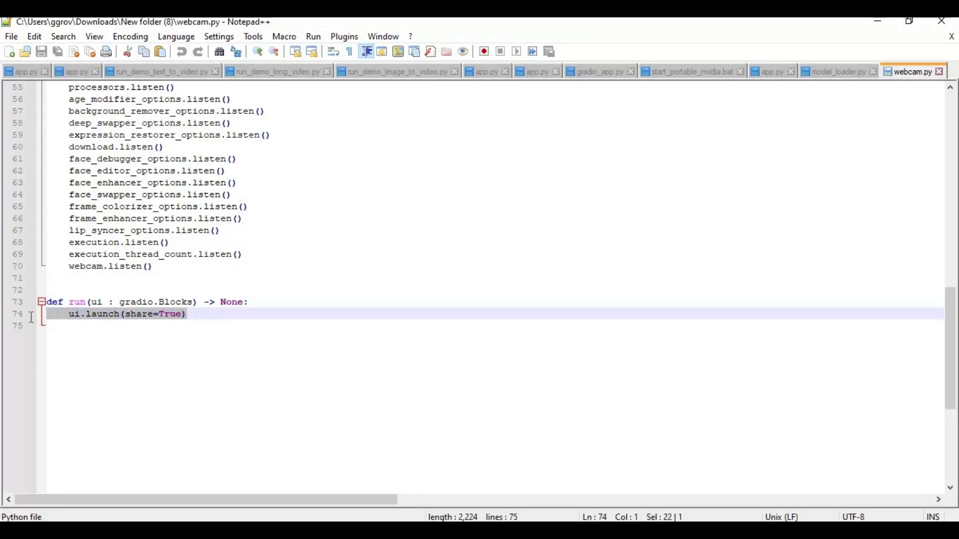
left_click(194, 370)
left_click(12, 37)
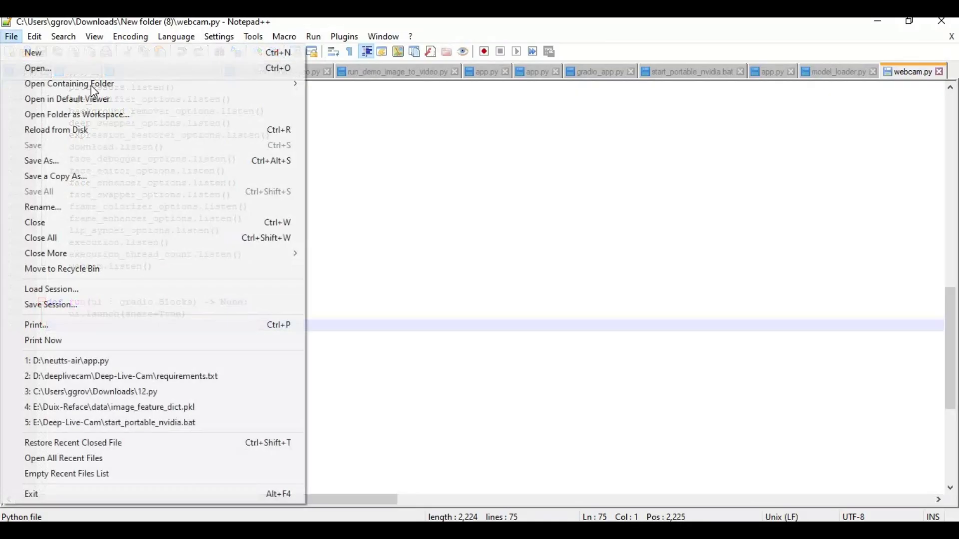
left_click(465, 170)
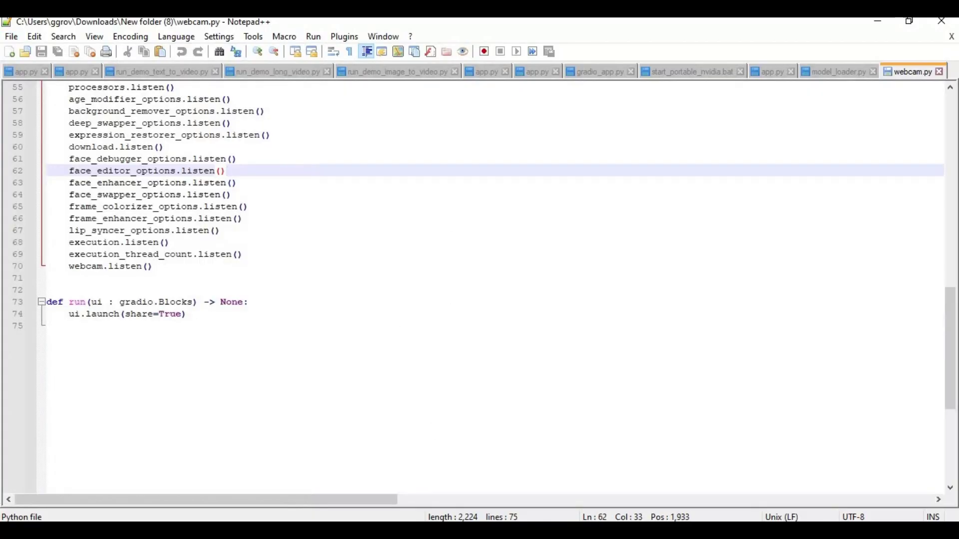
Step: Switch back to the Modal notebook and replace webcam.py in the layouts folder by deleting it and uploading the local webcam.py
key("alt+Tab")
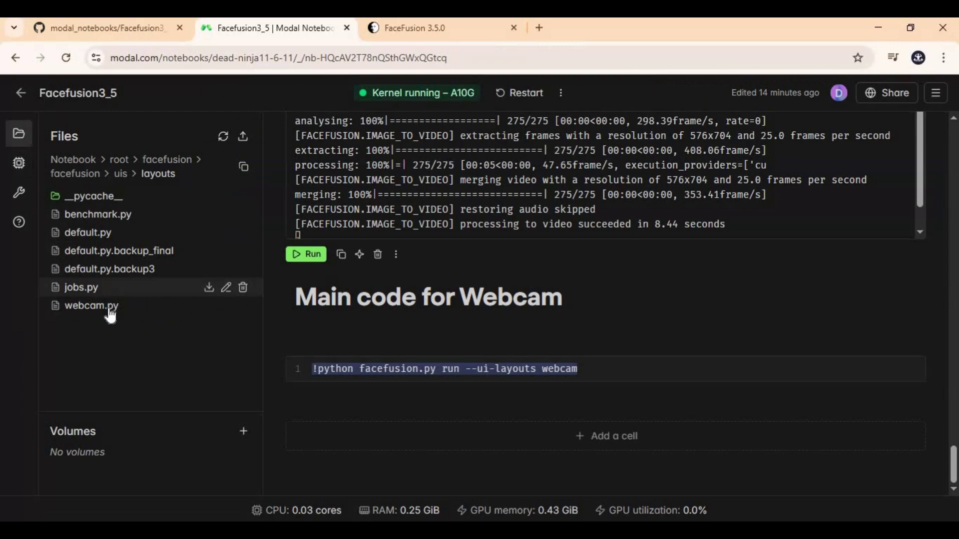
left_click(242, 305)
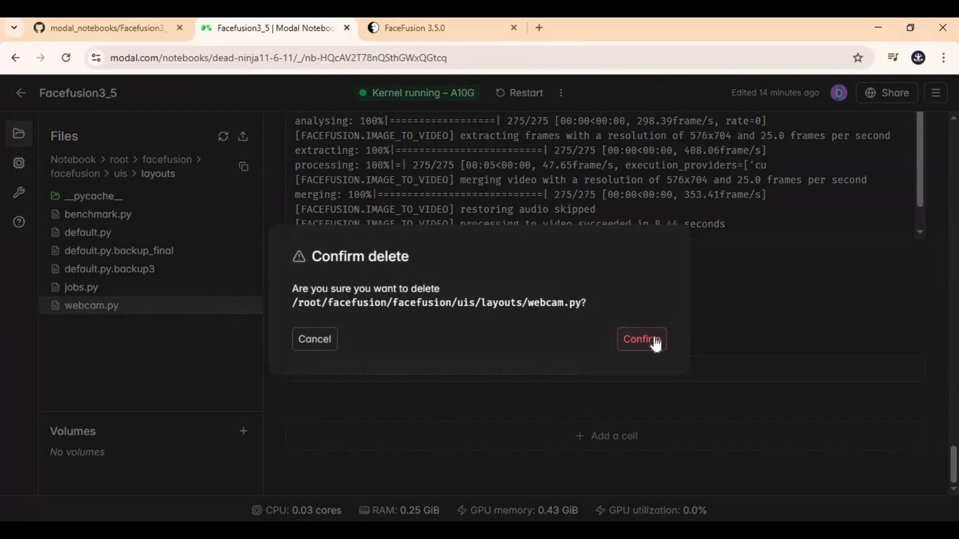
left_click(653, 342)
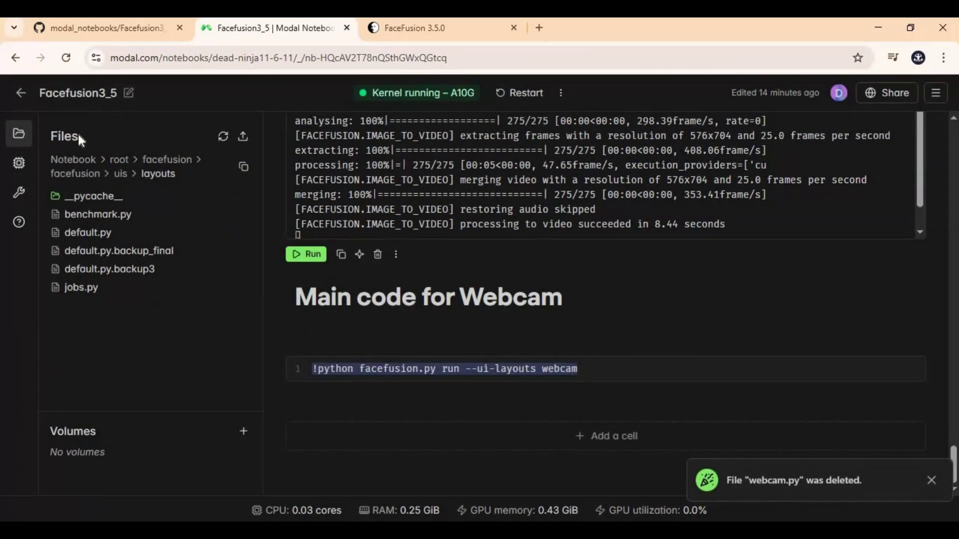
left_click(242, 137)
double_click(160, 110)
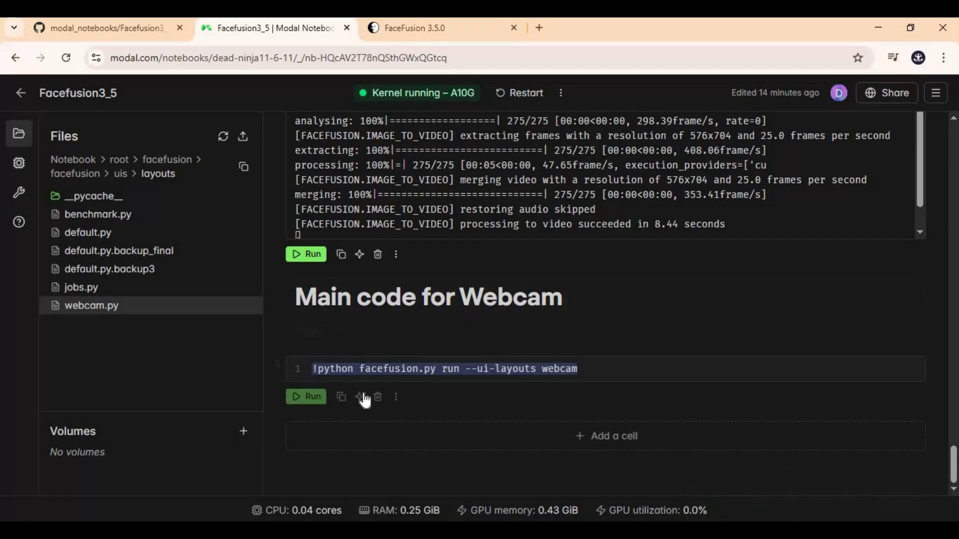
Step: Run the webcam cell containing !python facefusion.py run --ui-layouts webcam and check its output for the public URL
left_click(316, 397)
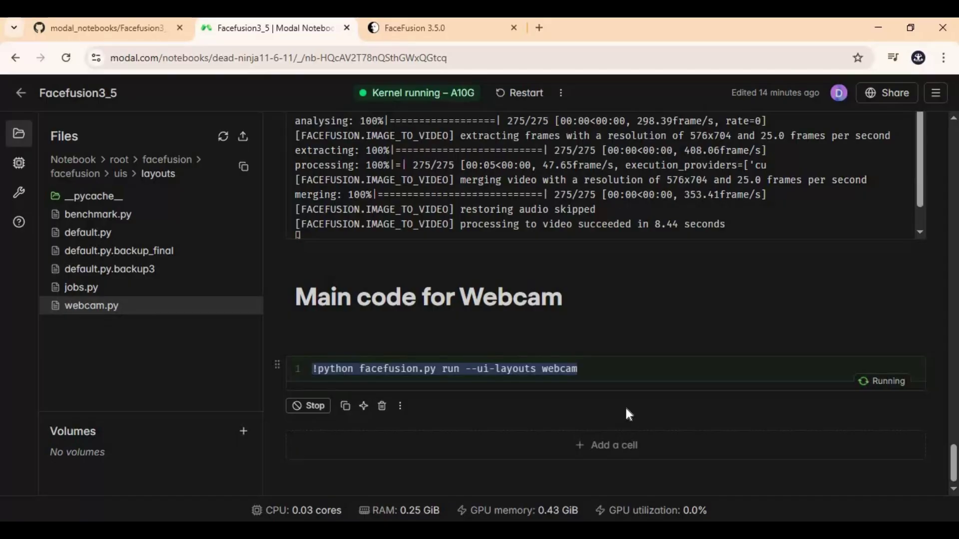
left_click(632, 373)
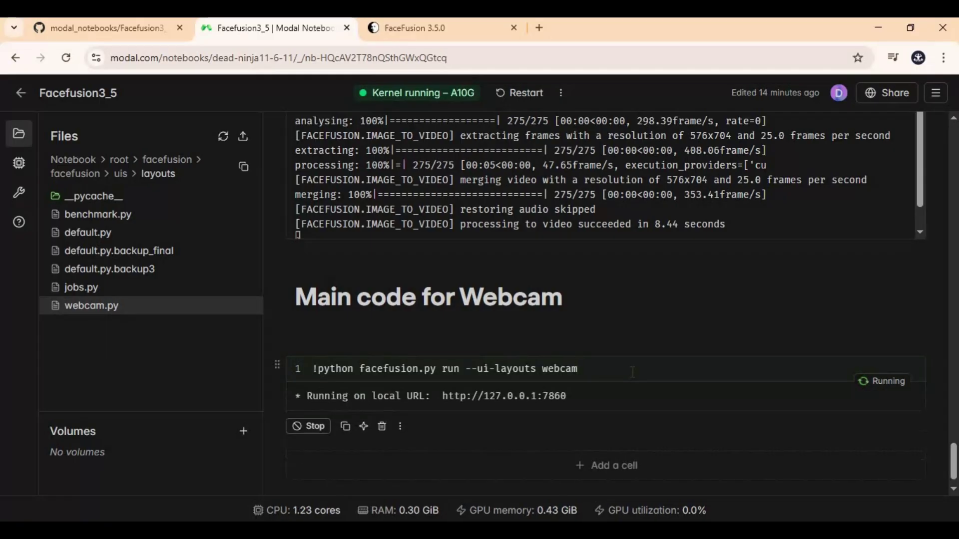
scroll(632, 372, "down", 2)
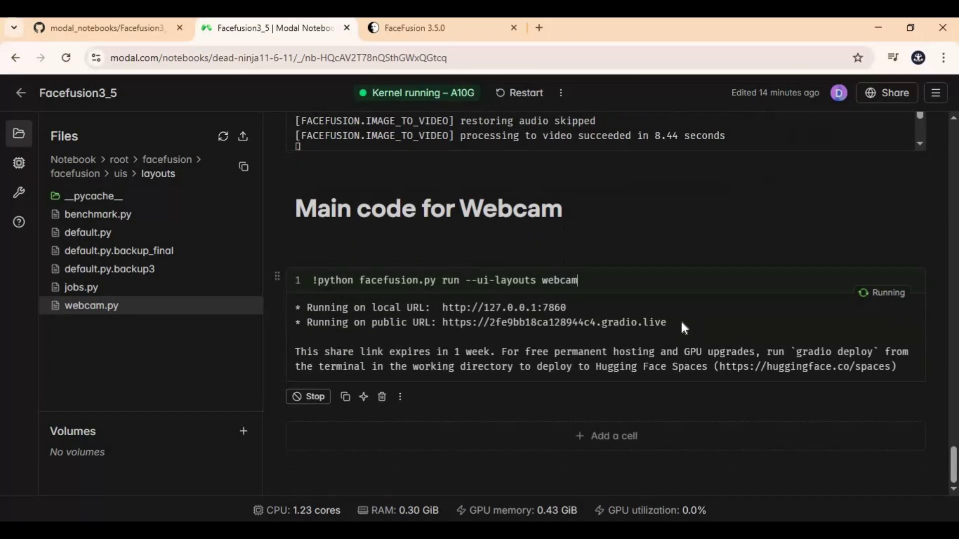
Step: Copy the public gradio.live URL from the webcam cell's output and open it in a new browser tab
left_click_drag(680, 323, 442, 323)
key("ctrl+c")
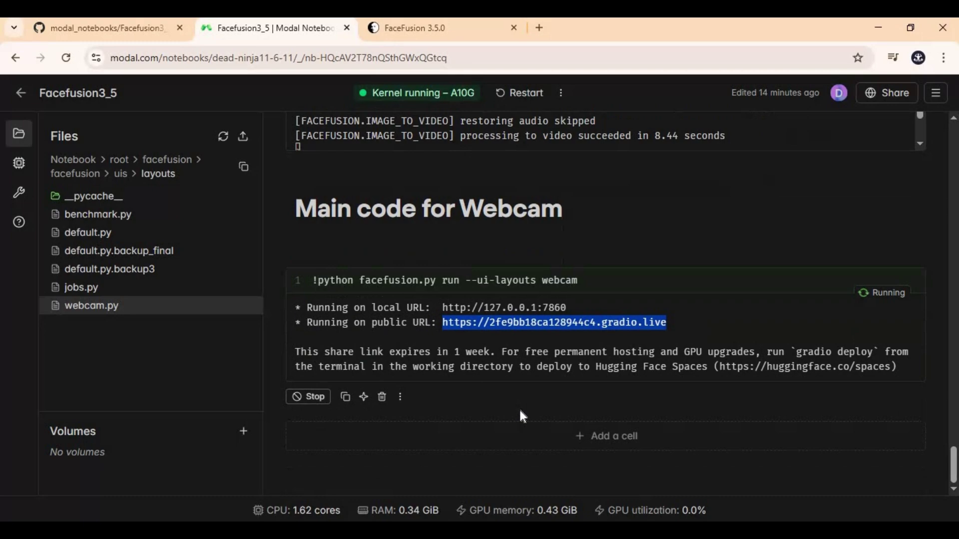
left_click(490, 334)
mouse_move(481, 20)
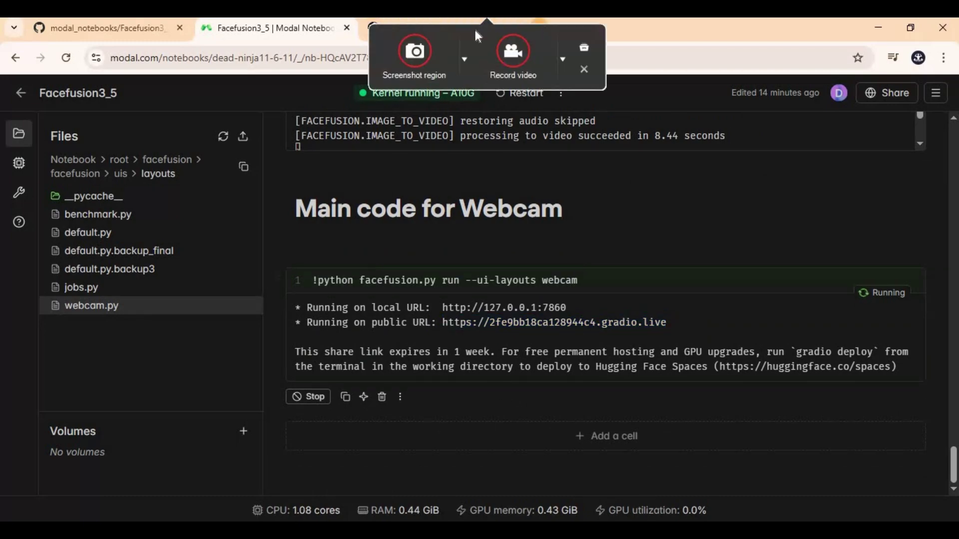
key("ctrl+t")
right_click(211, 58)
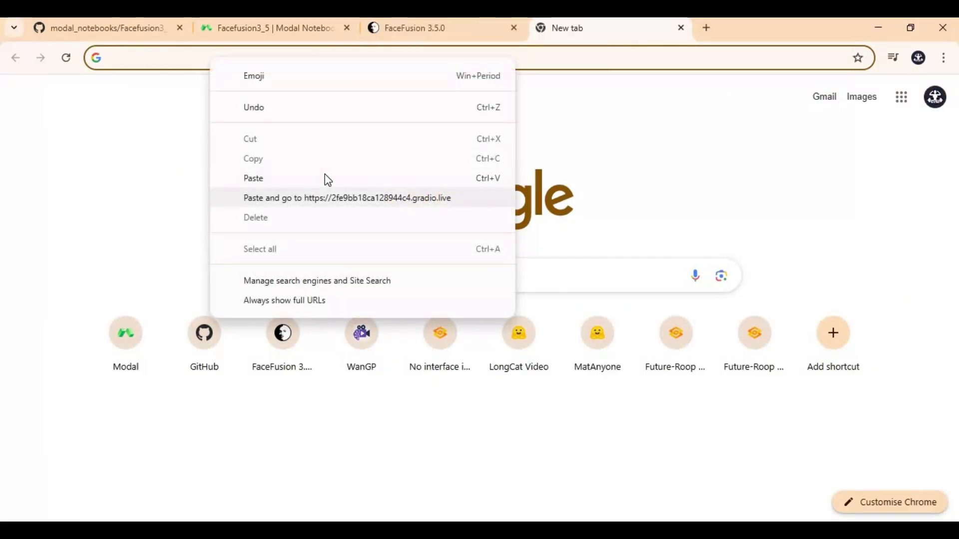
left_click(325, 176)
key("Return")
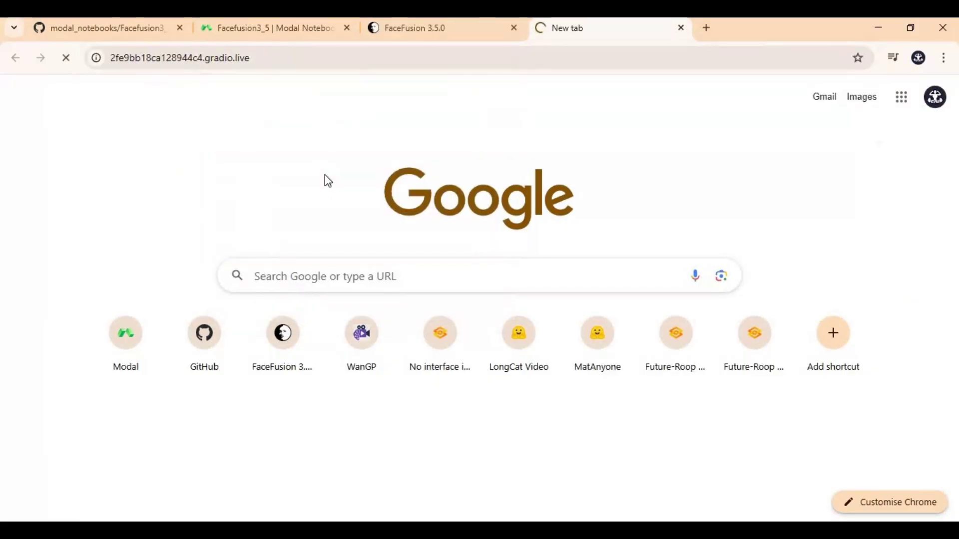